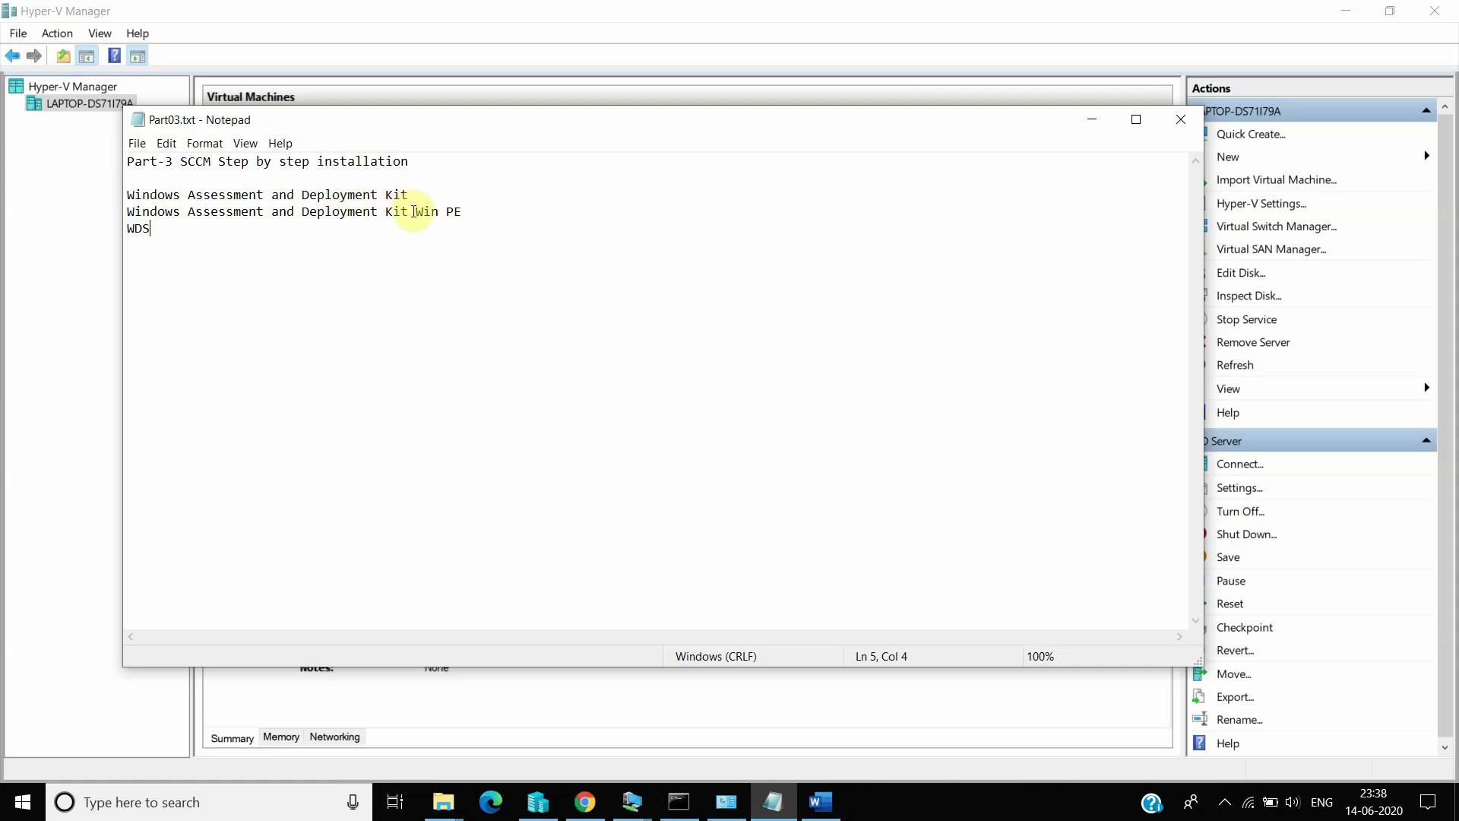
# Step: Switch to the SCCM Server virtual machine and run adksetup from the Setups folder, allowing it past the security warning
pyautogui.click(415, 196)
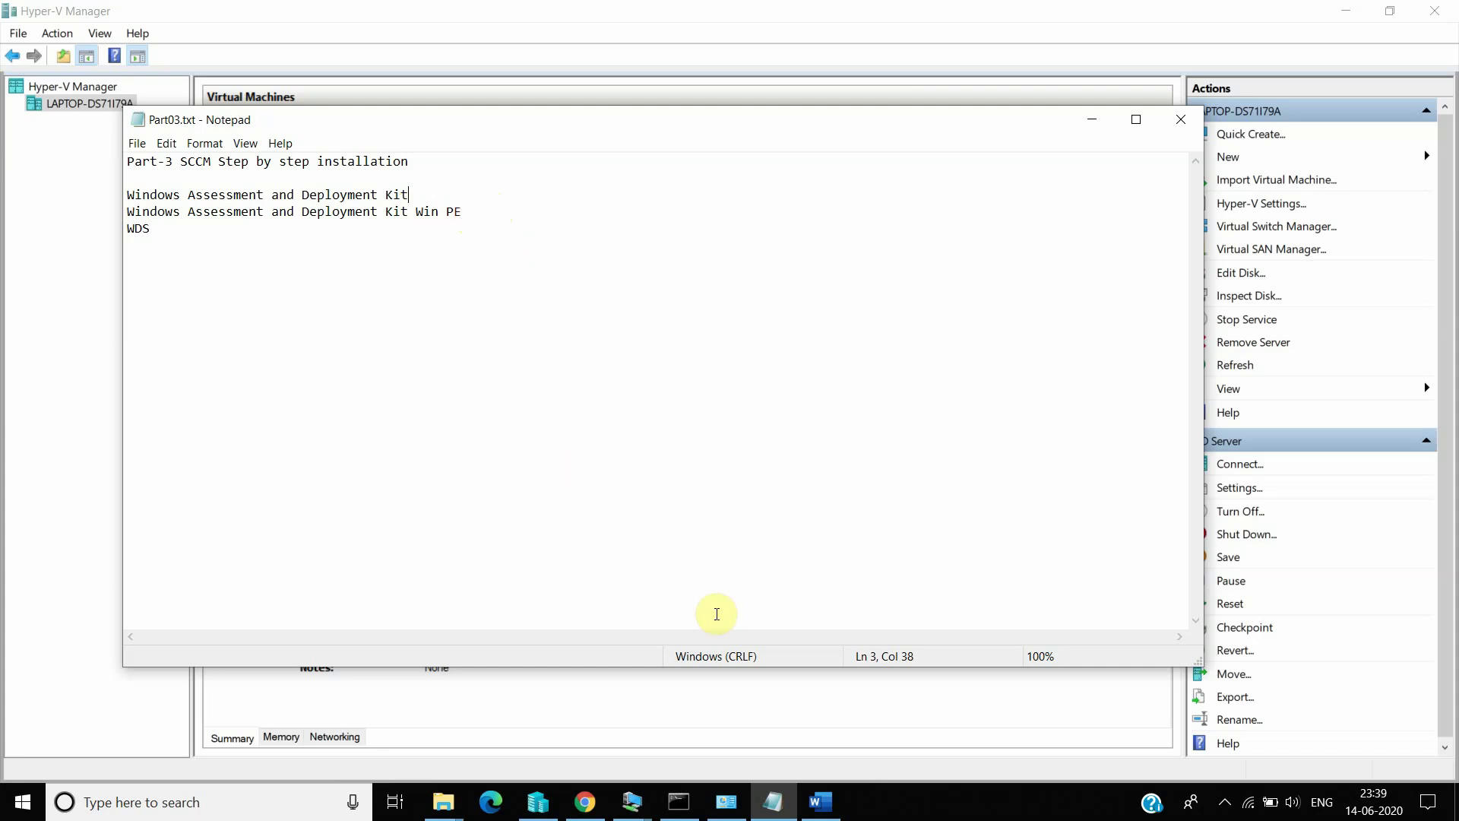
pyautogui.click(633, 801)
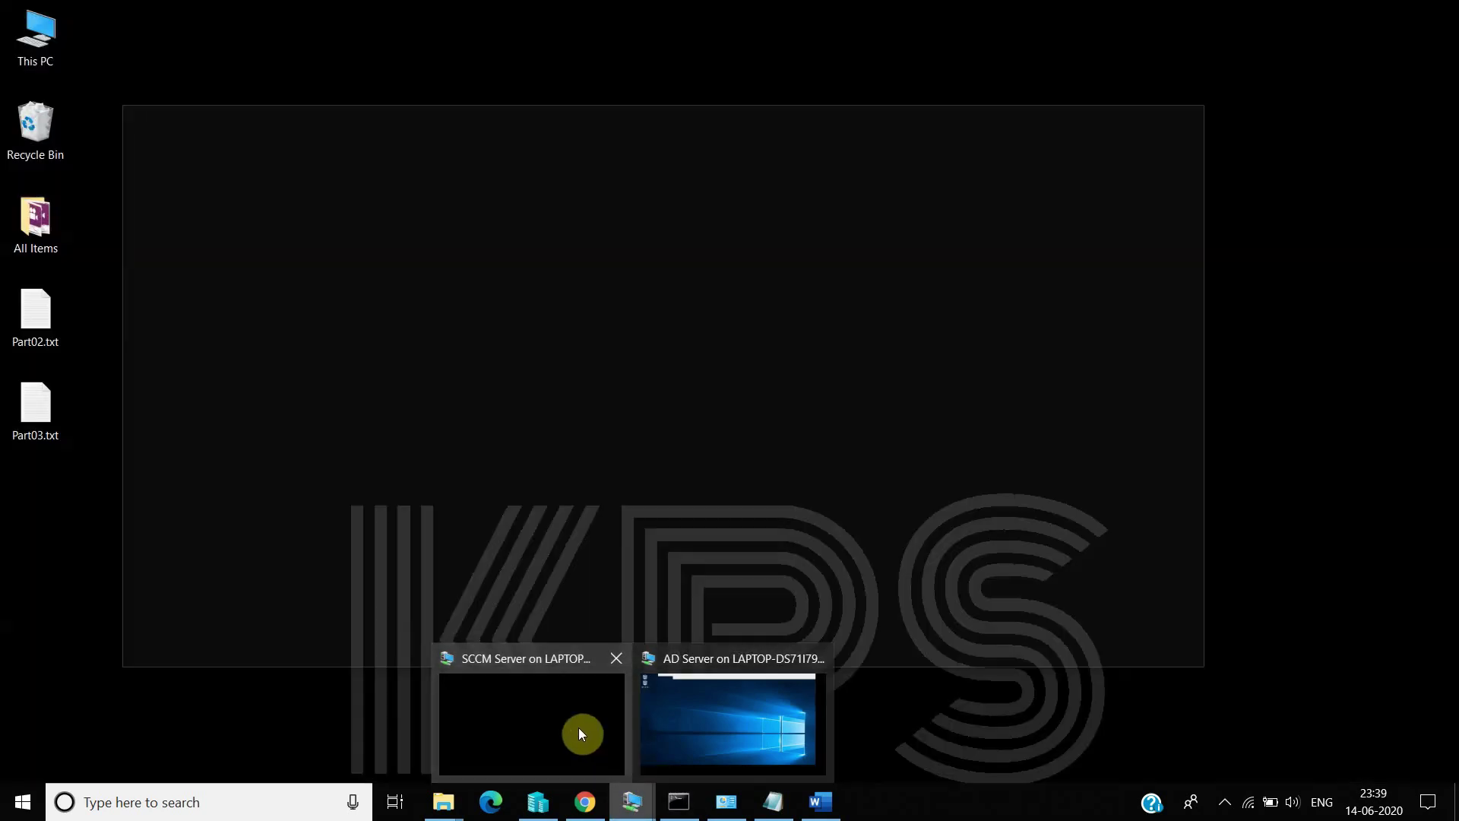
pyautogui.click(577, 728)
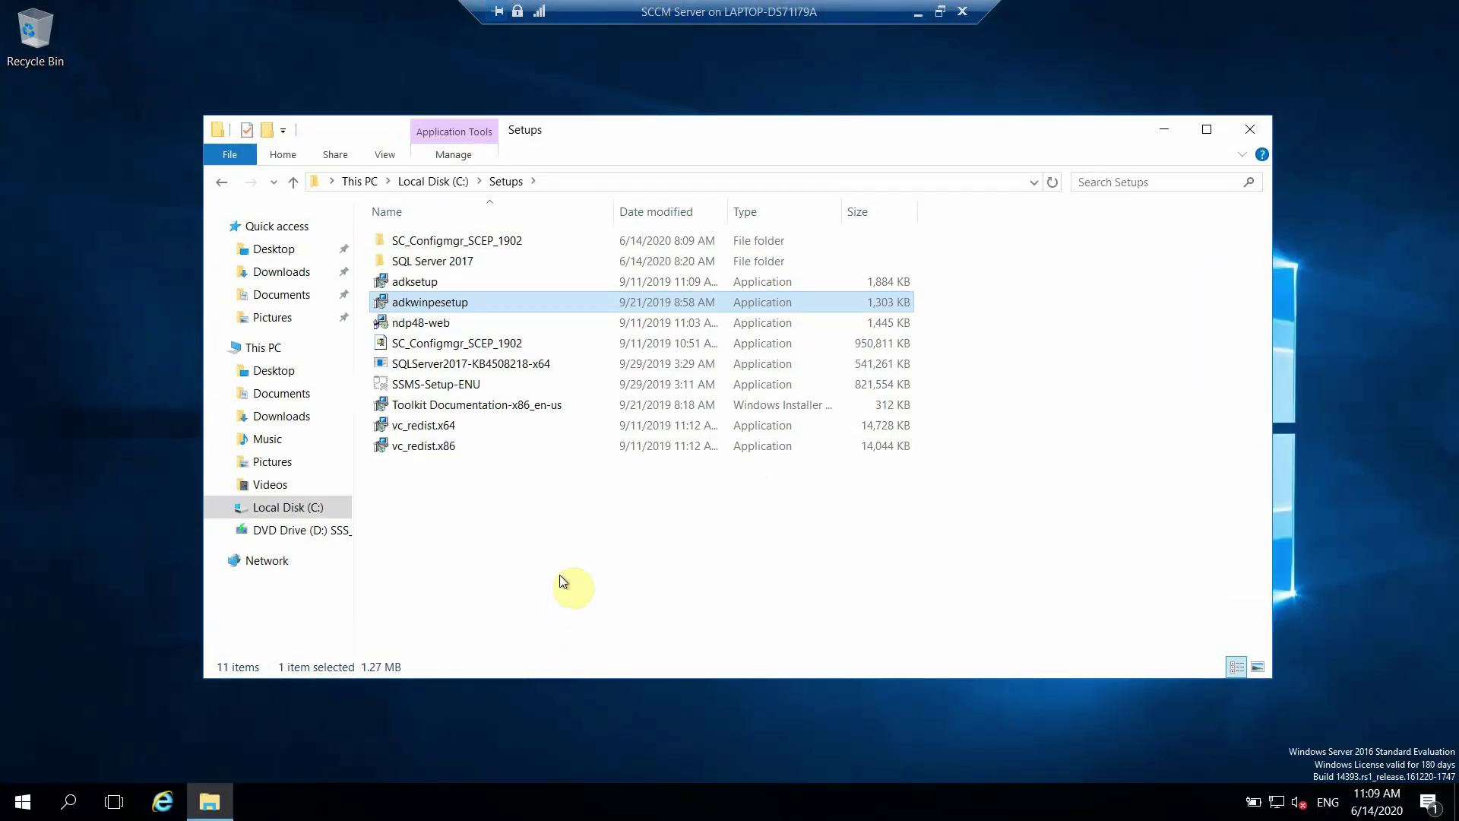
pyautogui.click(514, 286)
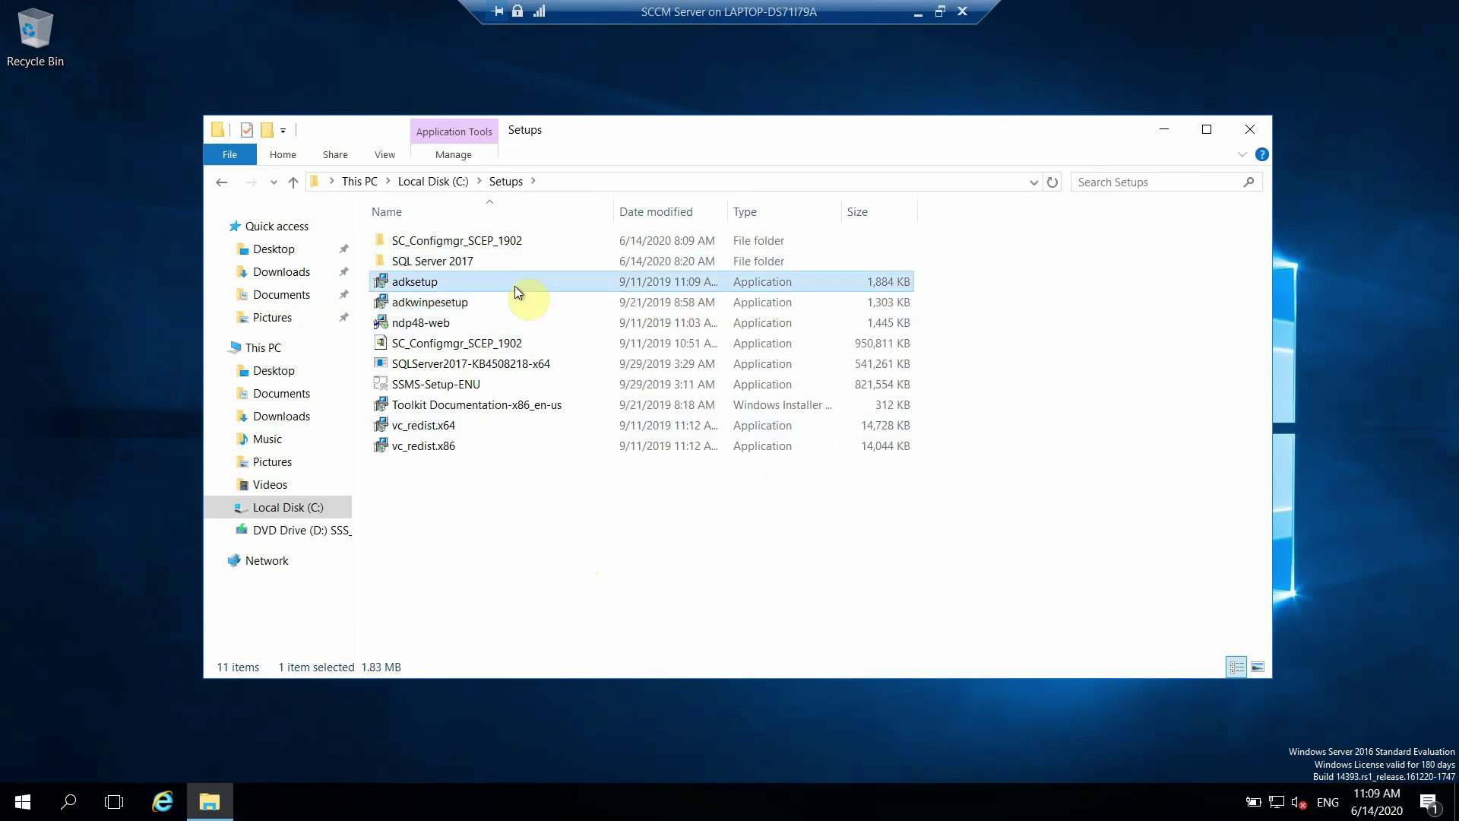
pyautogui.click(514, 301)
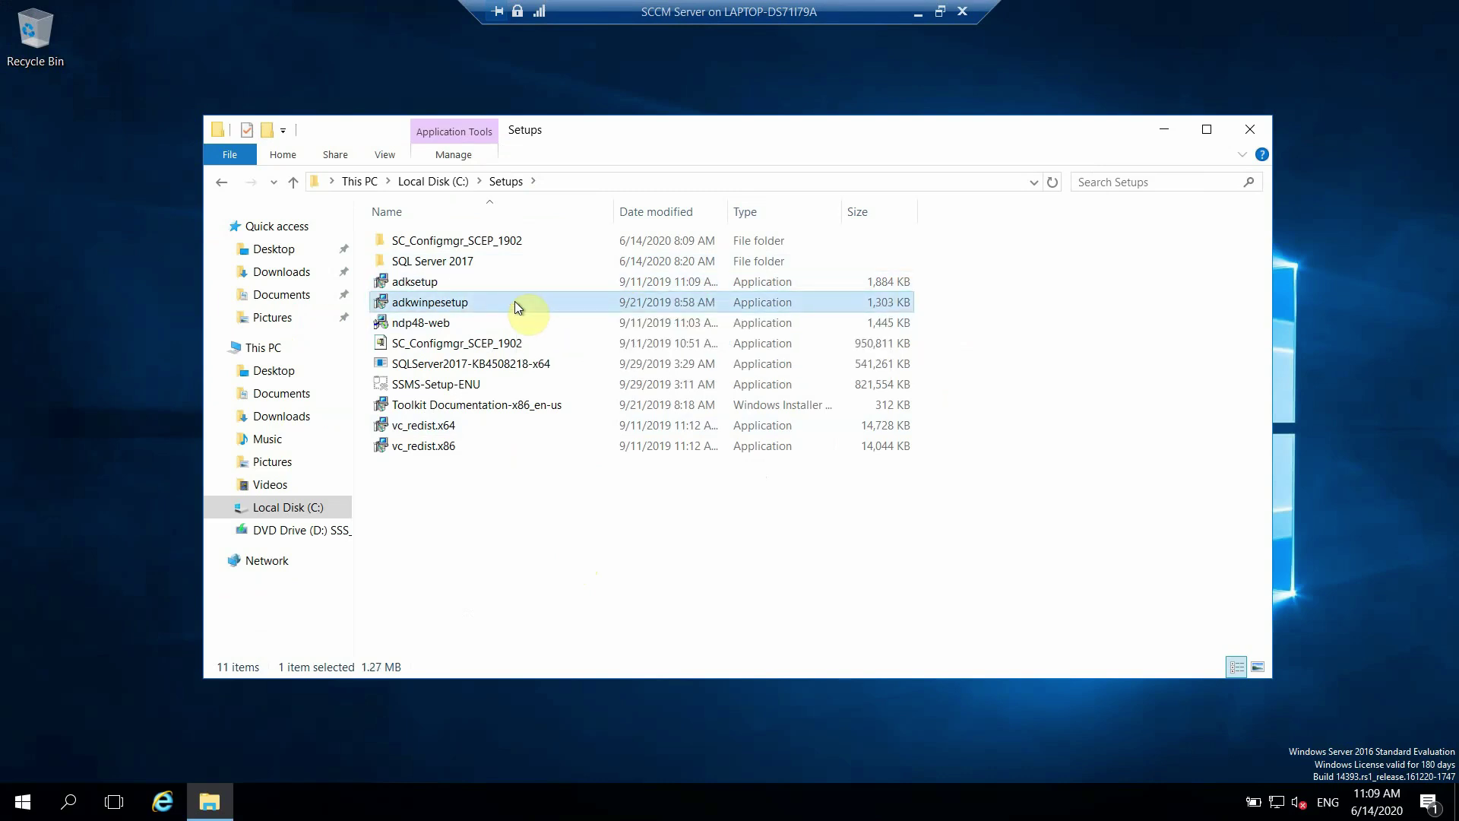
pyautogui.click(495, 282)
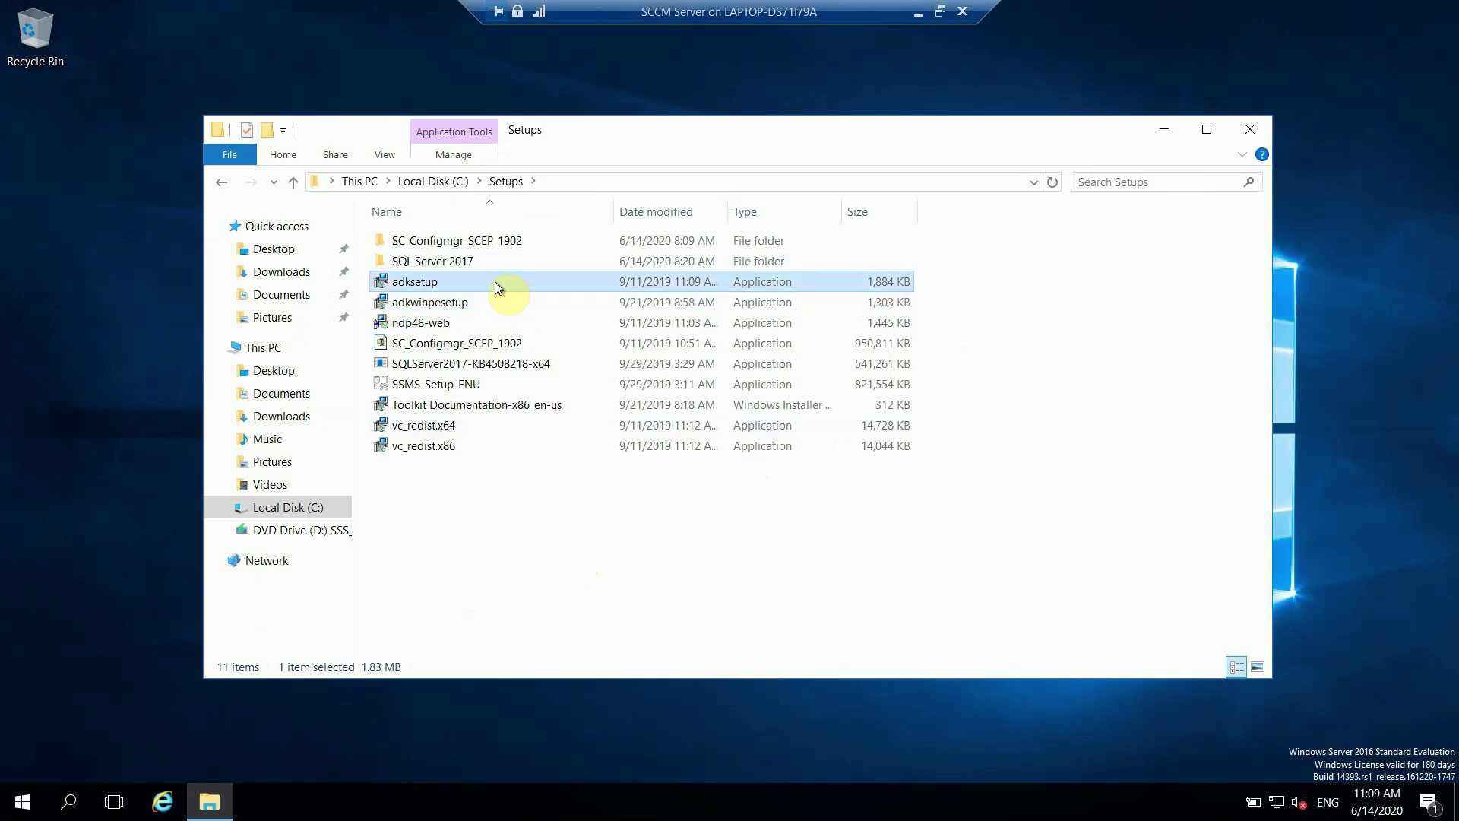
pyautogui.doubleClick(494, 281)
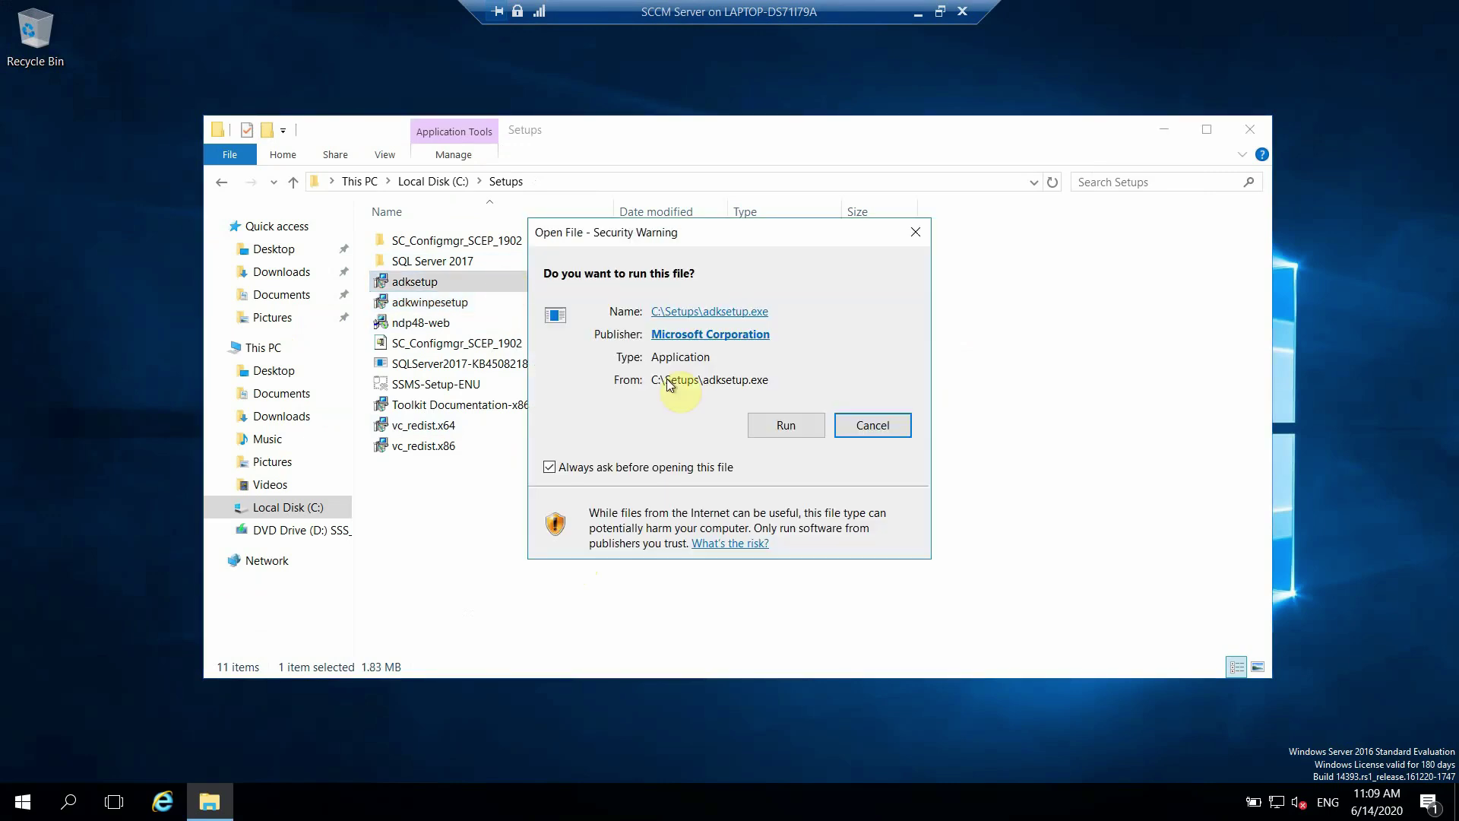
pyautogui.click(773, 425)
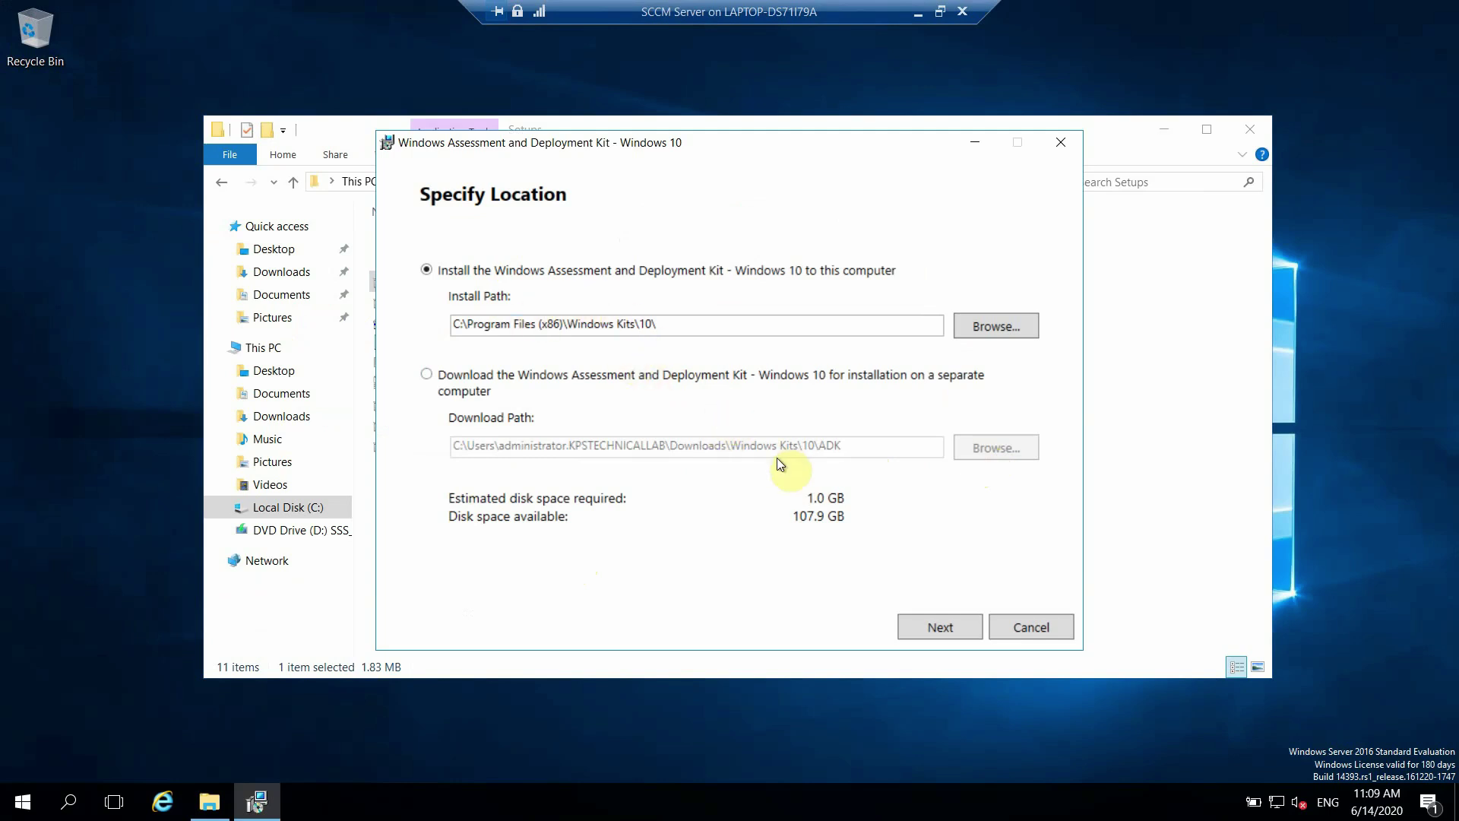
# Step: Keep the default ADK install path, choose No for sending anonymous usage data, and accept the license agreement
pyautogui.click(924, 626)
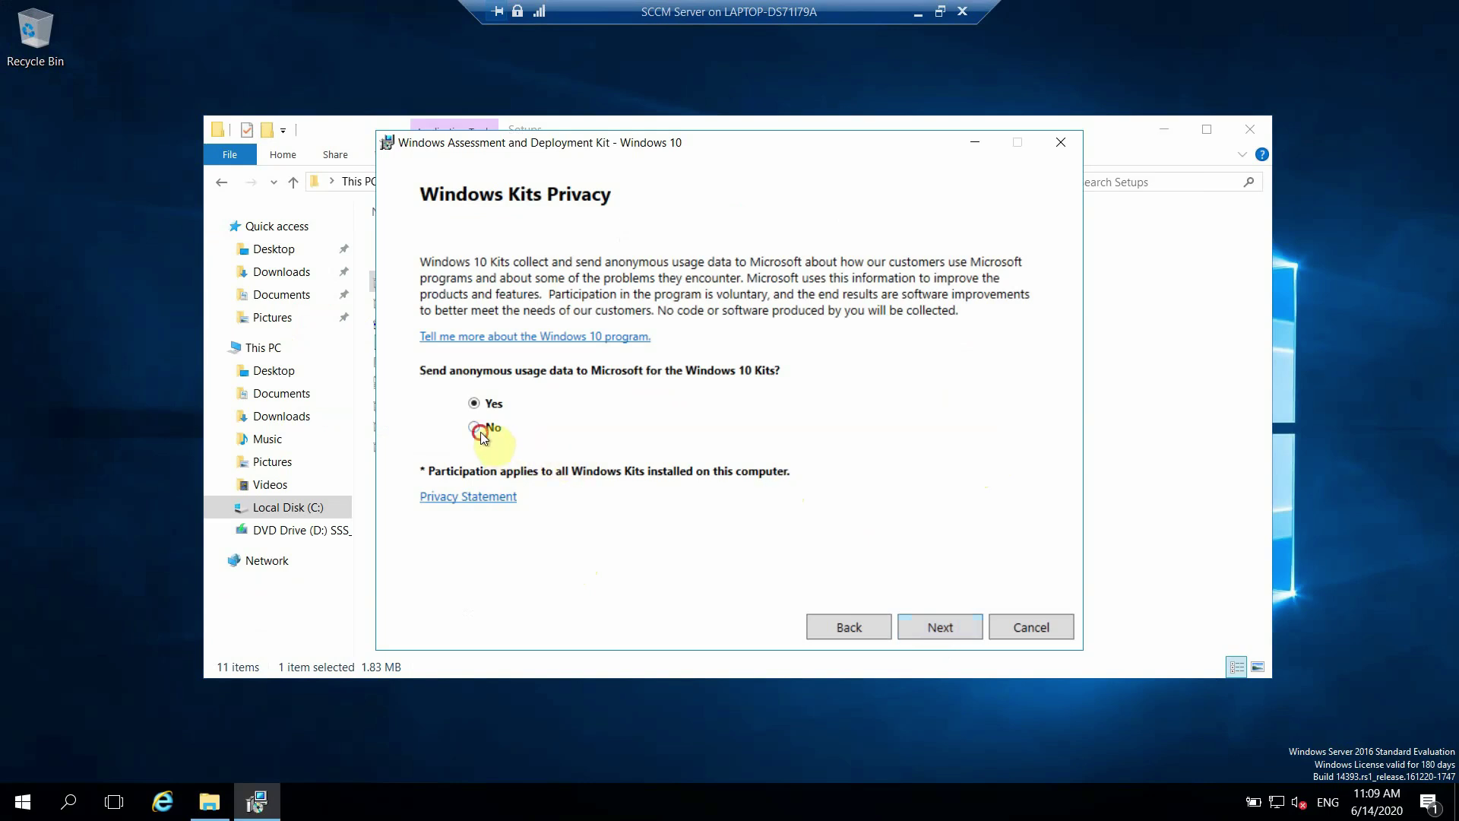
pyautogui.click(941, 628)
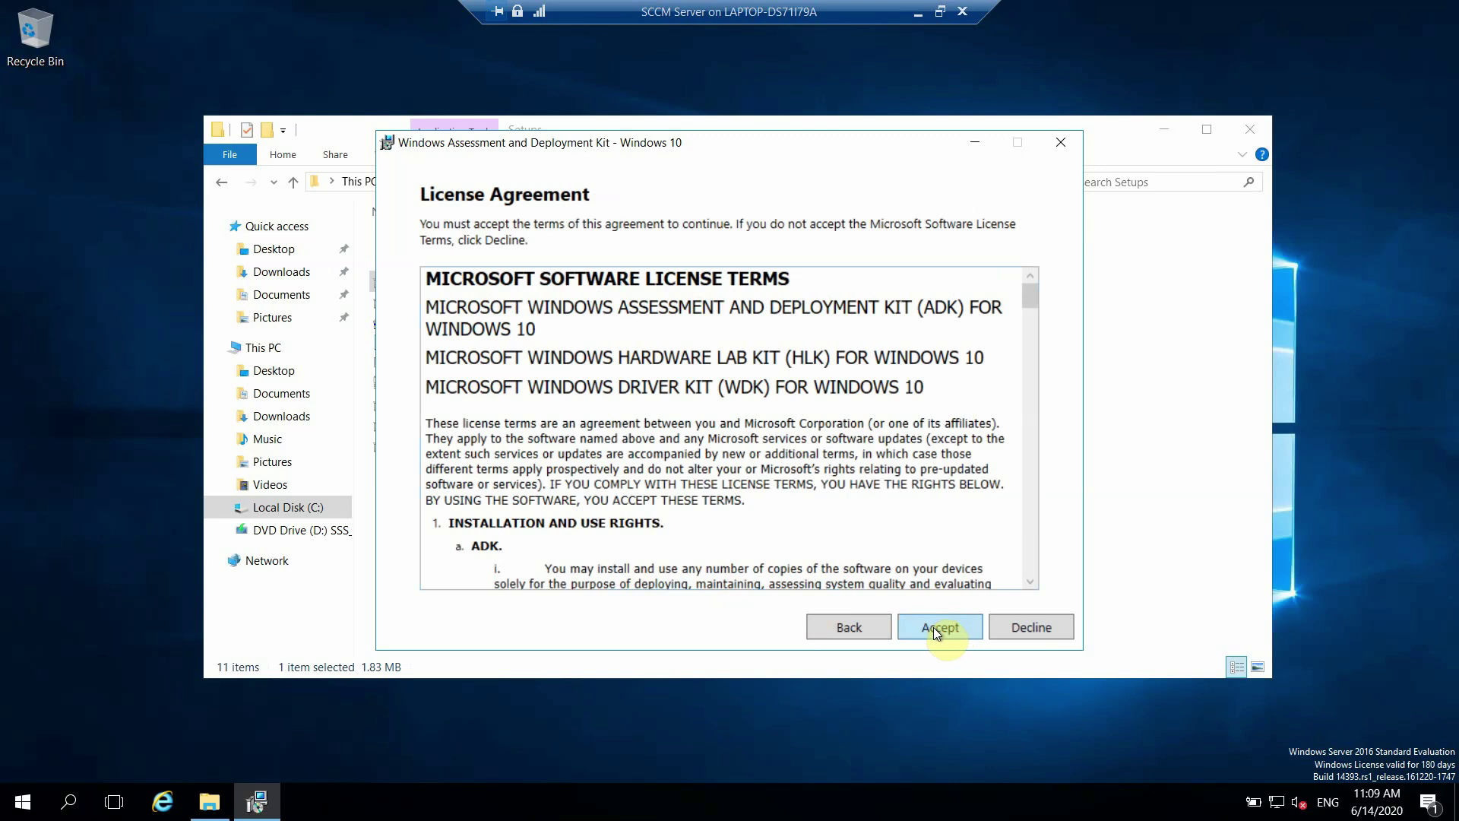
pyautogui.click(933, 627)
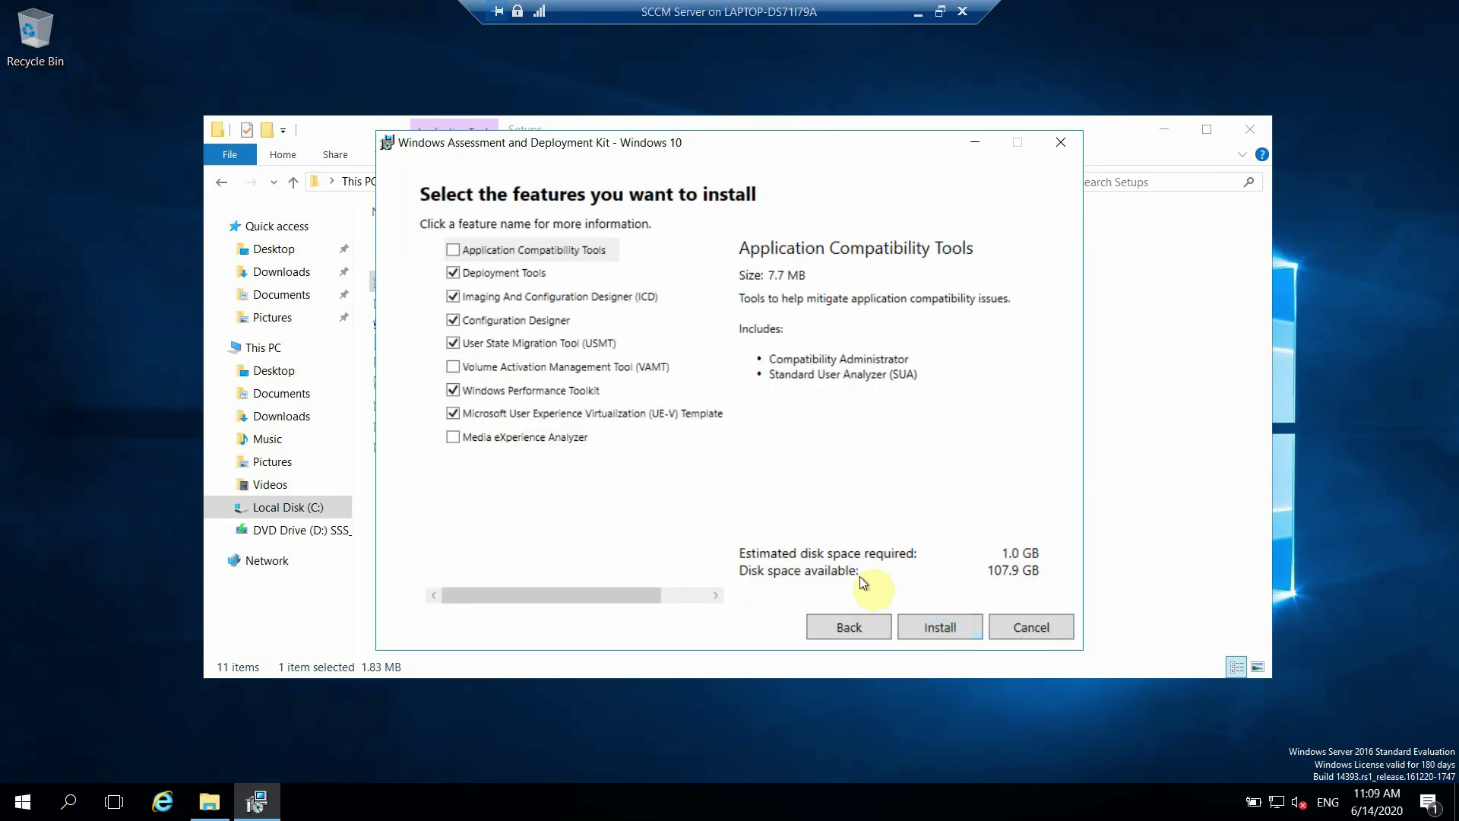
# Step: Deselect Windows Performance Toolkit and Microsoft User Experience Virtualization (UE-V) Template Generator, and install the remaining selected ADK features
pyautogui.click(462, 389)
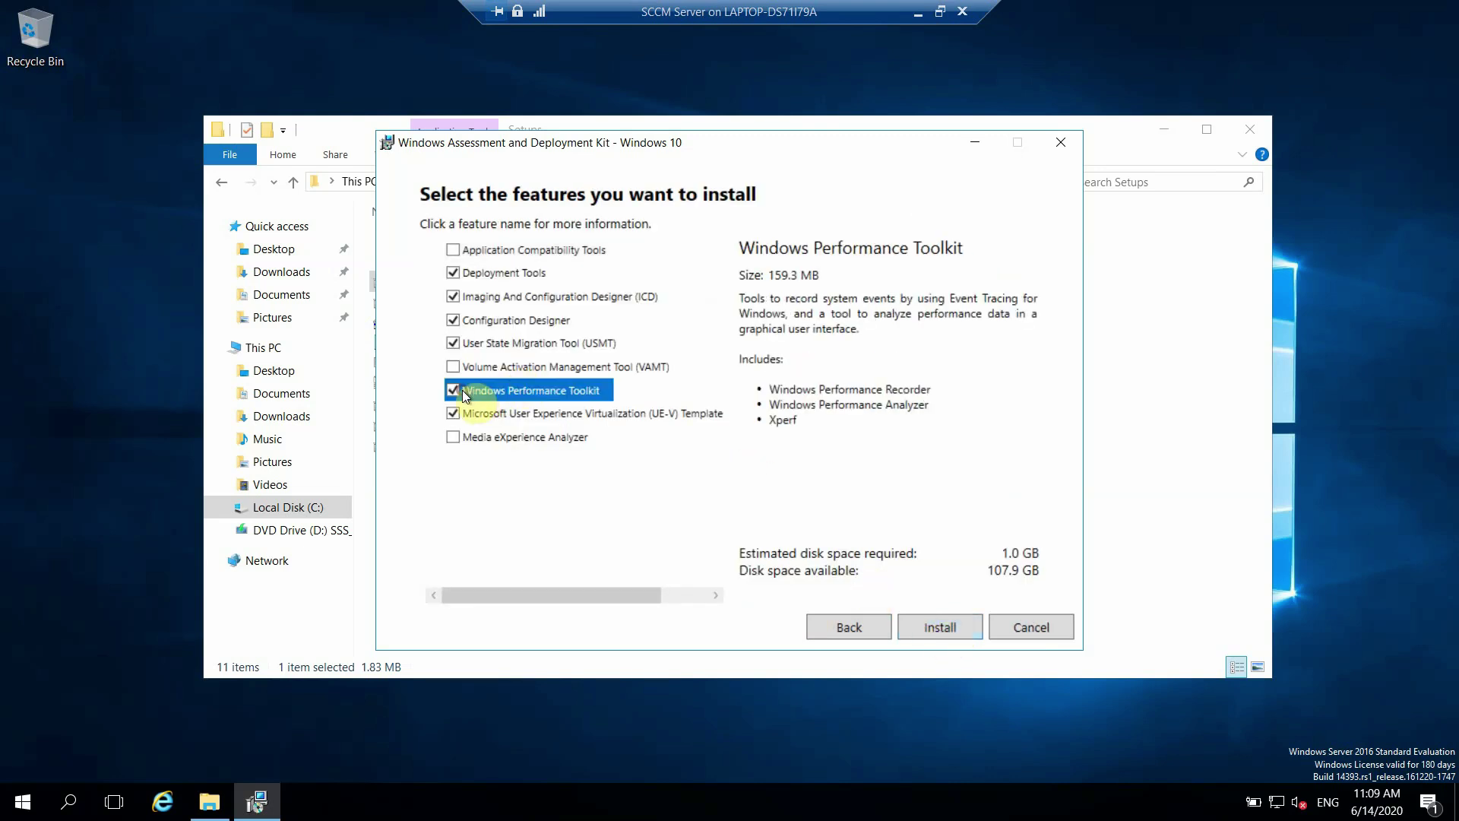
pyautogui.click(454, 391)
pyautogui.click(455, 411)
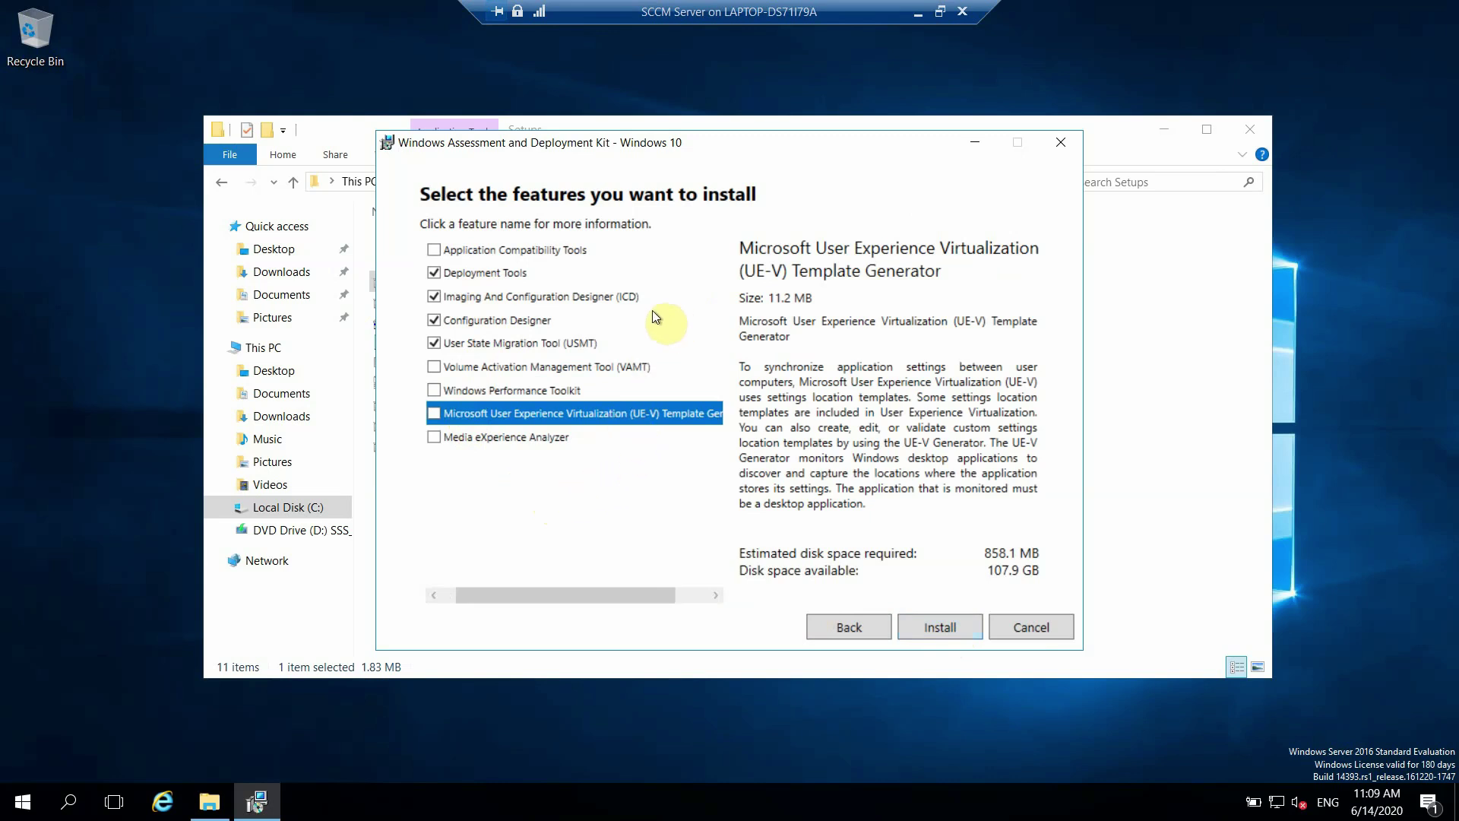
pyautogui.click(628, 299)
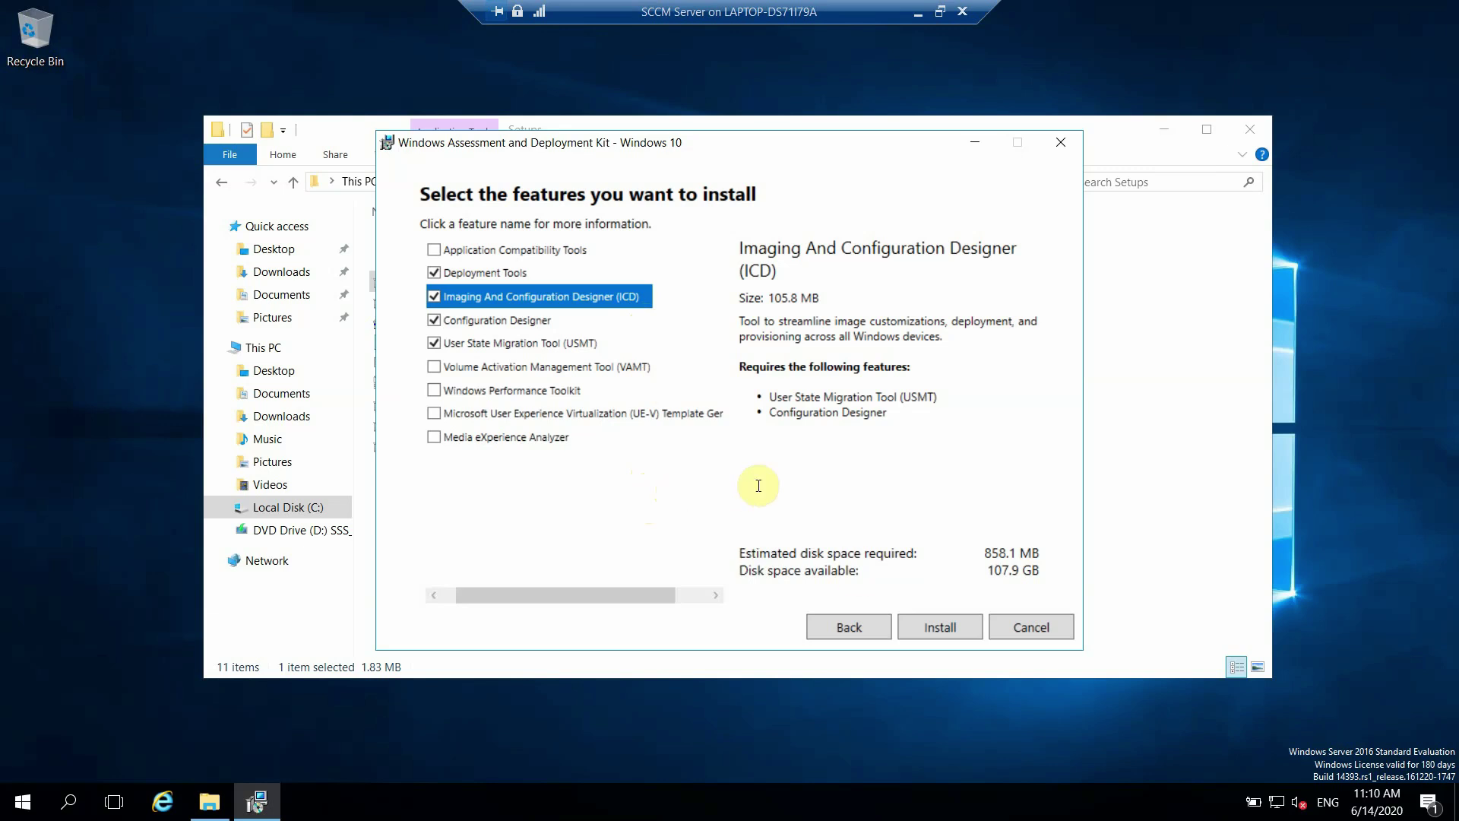
pyautogui.click(939, 629)
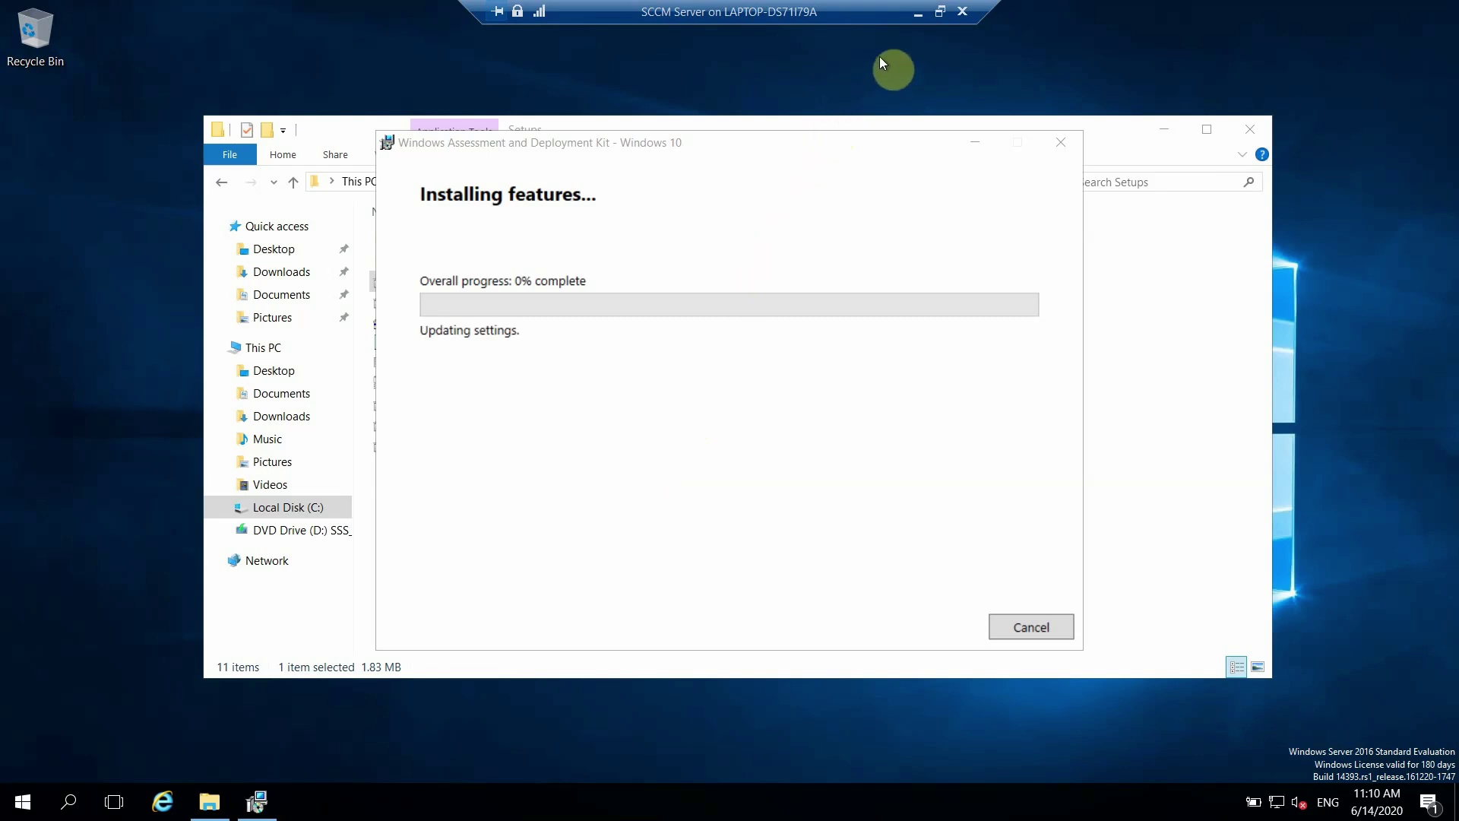
pyautogui.click(917, 18)
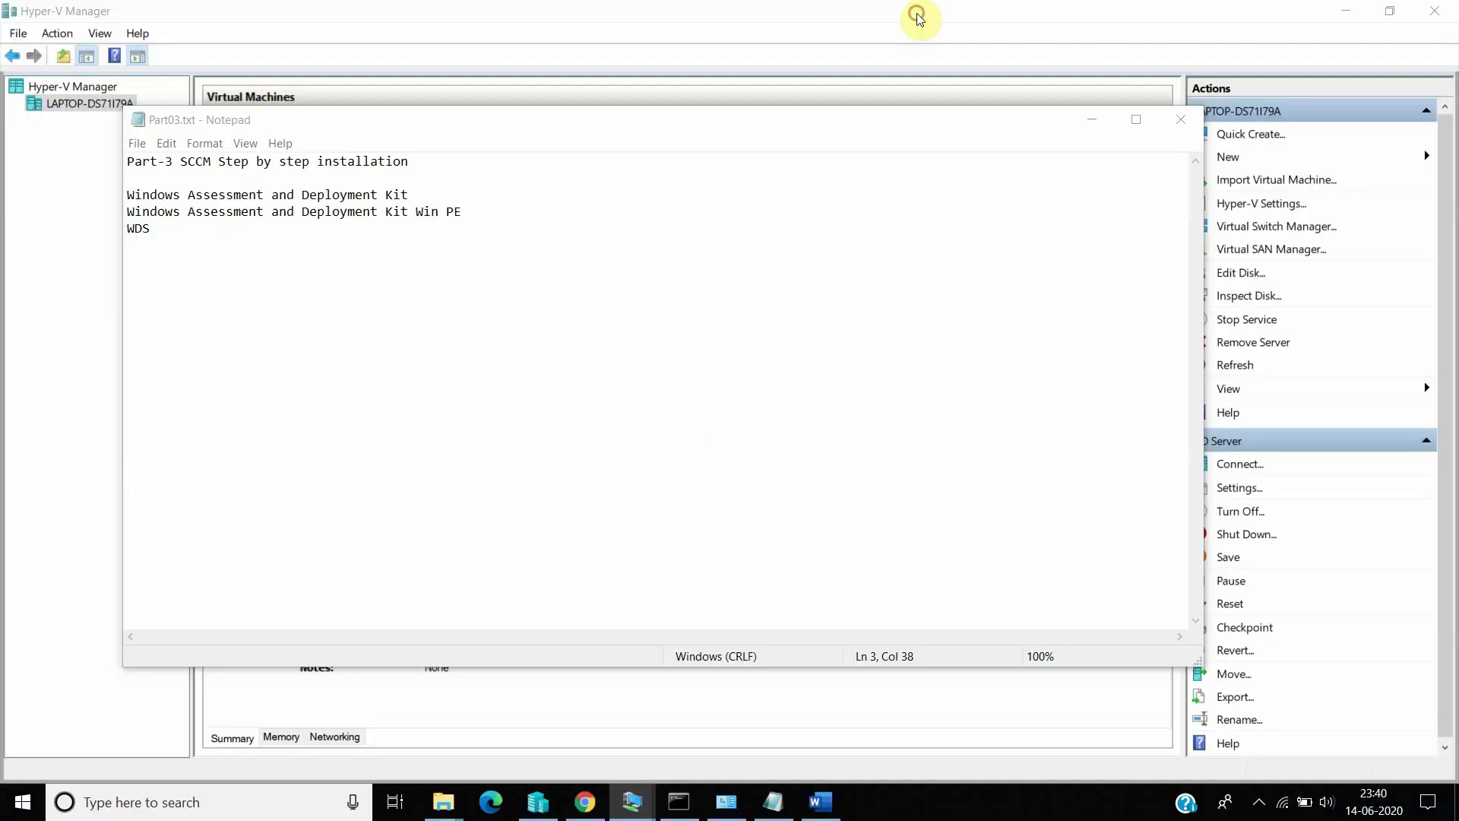
pyautogui.click(1225, 806)
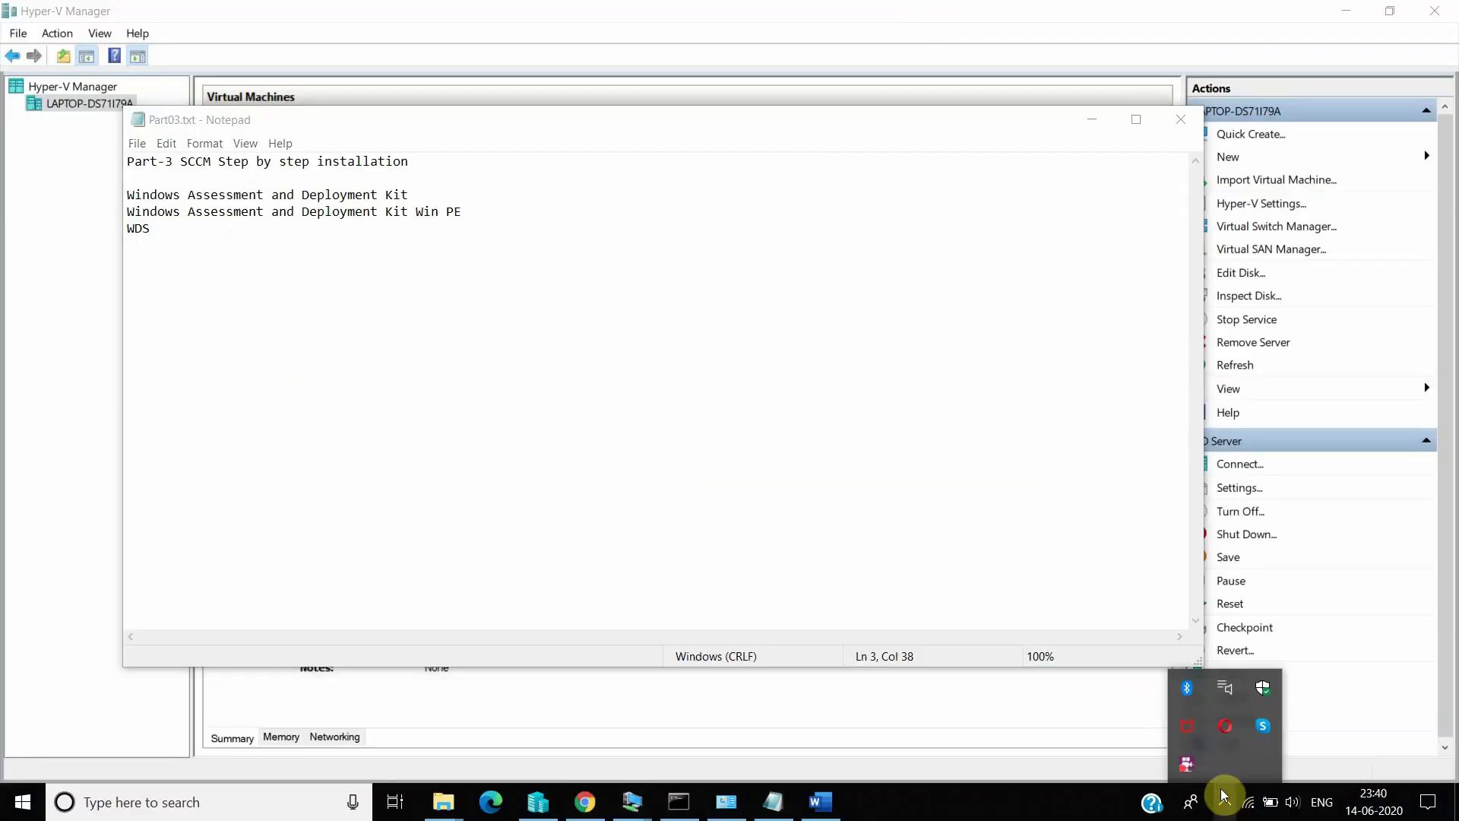
pyautogui.rightClick(1196, 705)
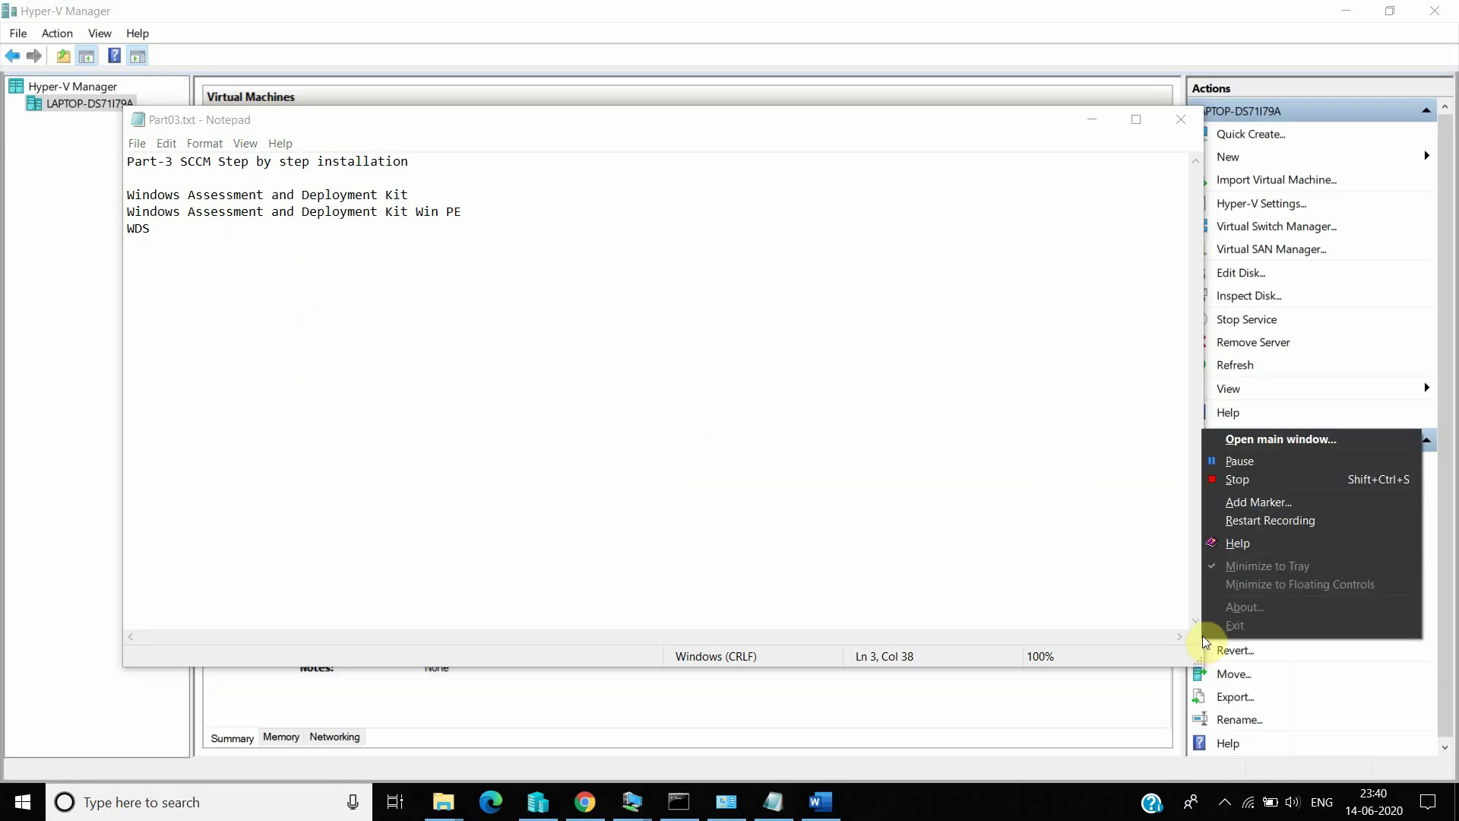
pyautogui.click(1268, 463)
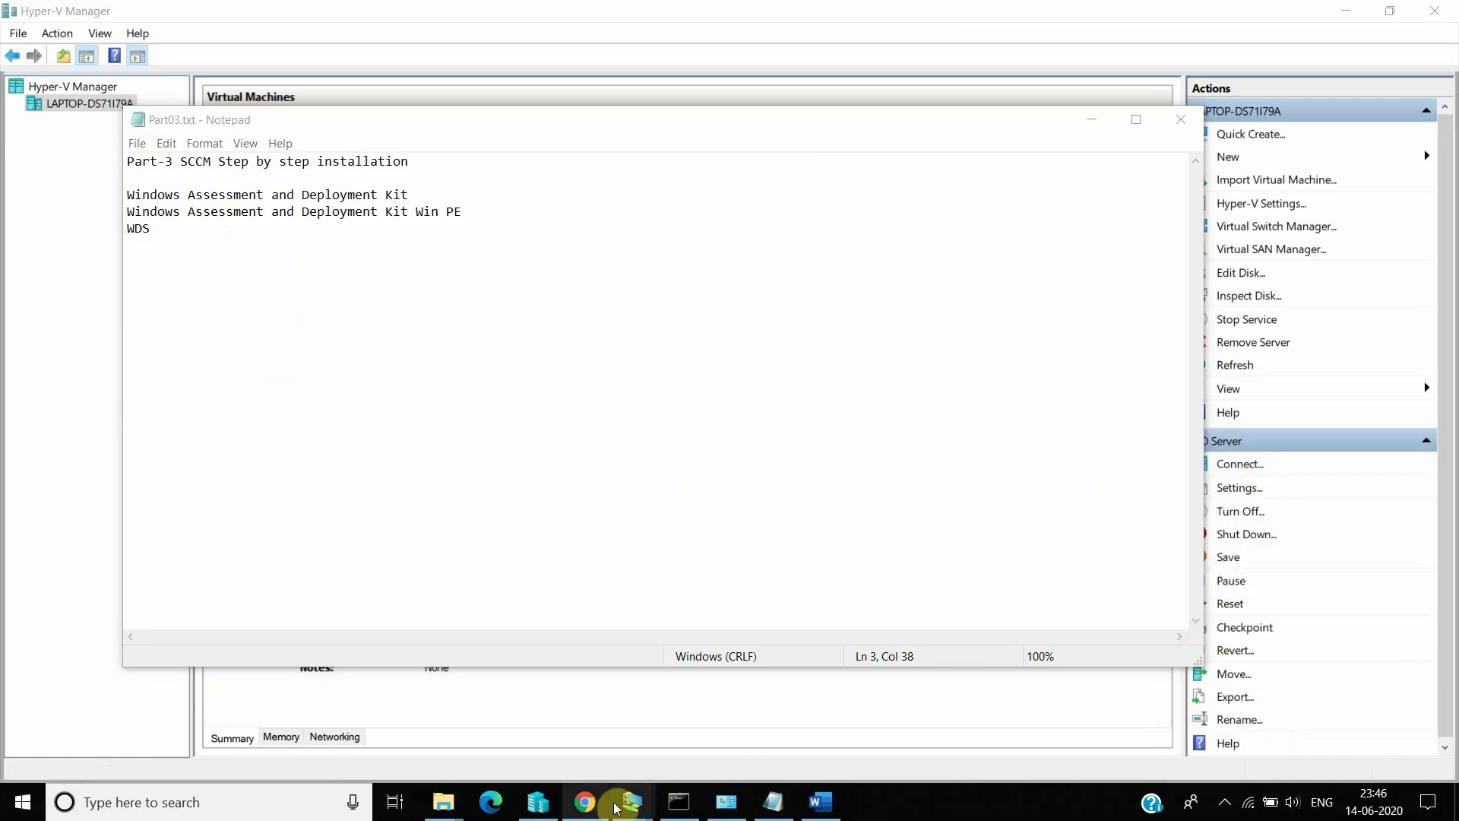
# Step: Return to the SCCM Server virtual machine and close the finished Windows Assessment and Deployment Kit installer
pyautogui.moveTo(616, 805)
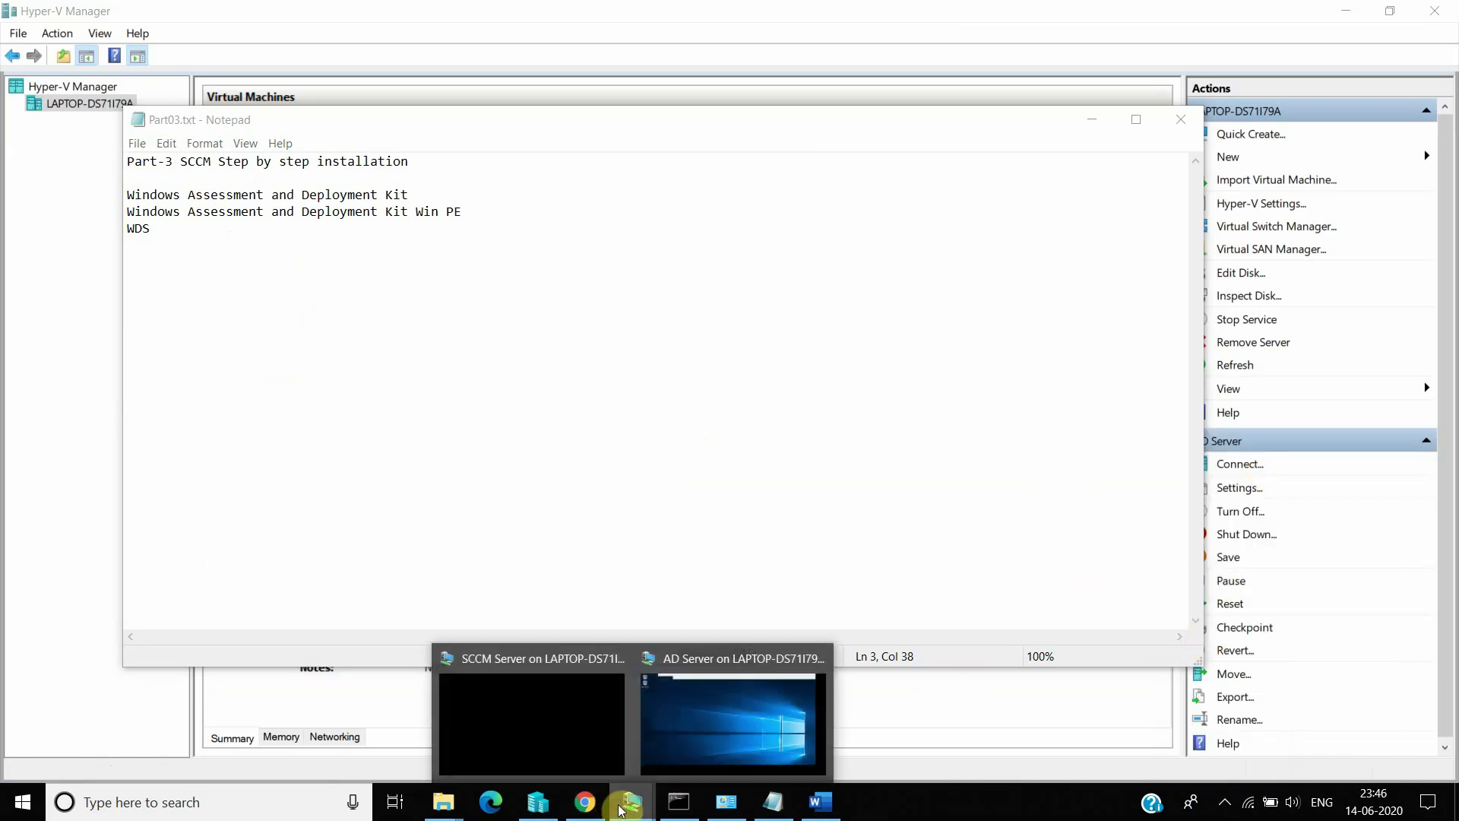
pyautogui.moveTo(646, 690)
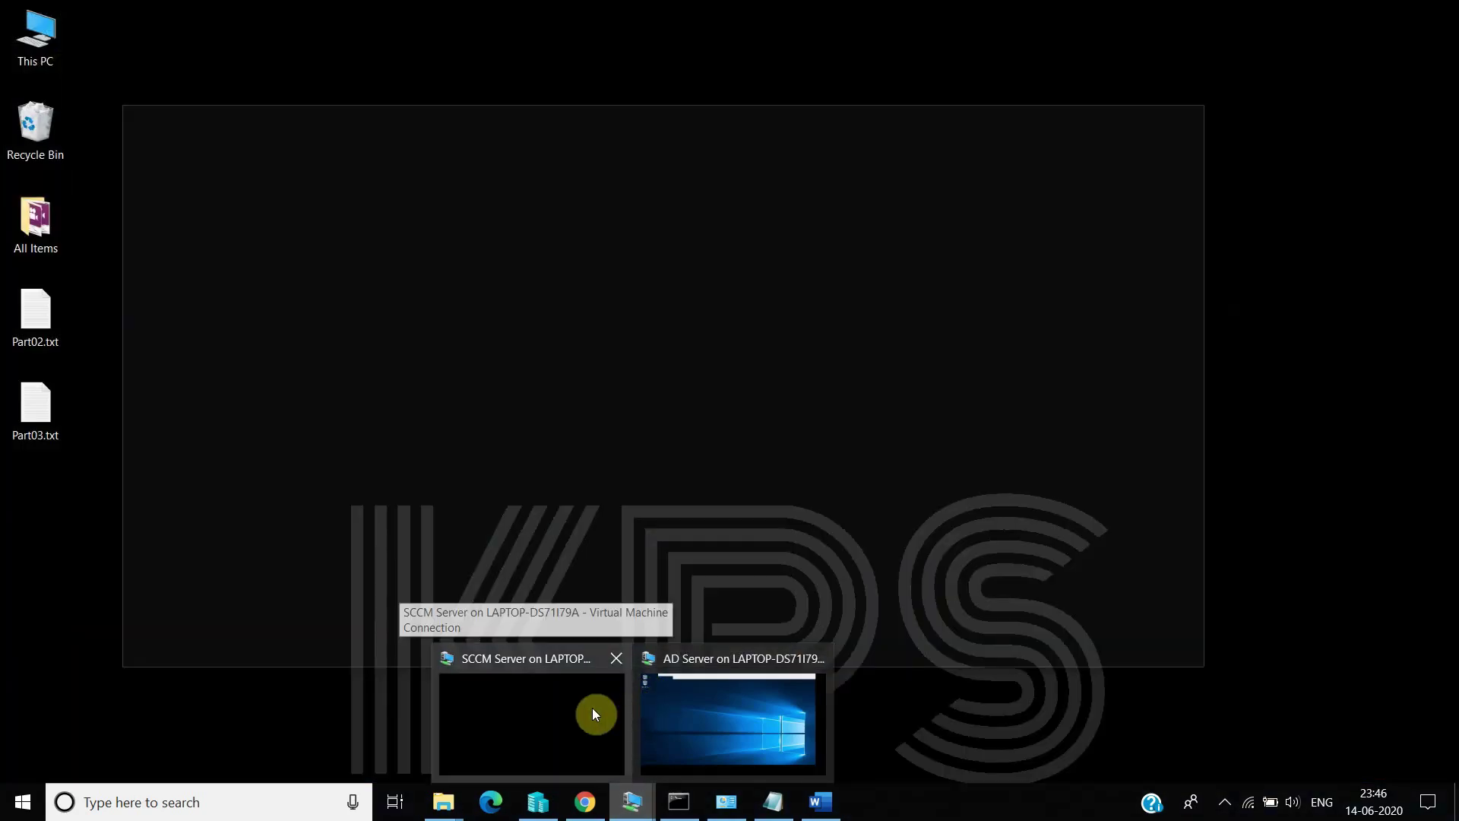
pyautogui.click(591, 709)
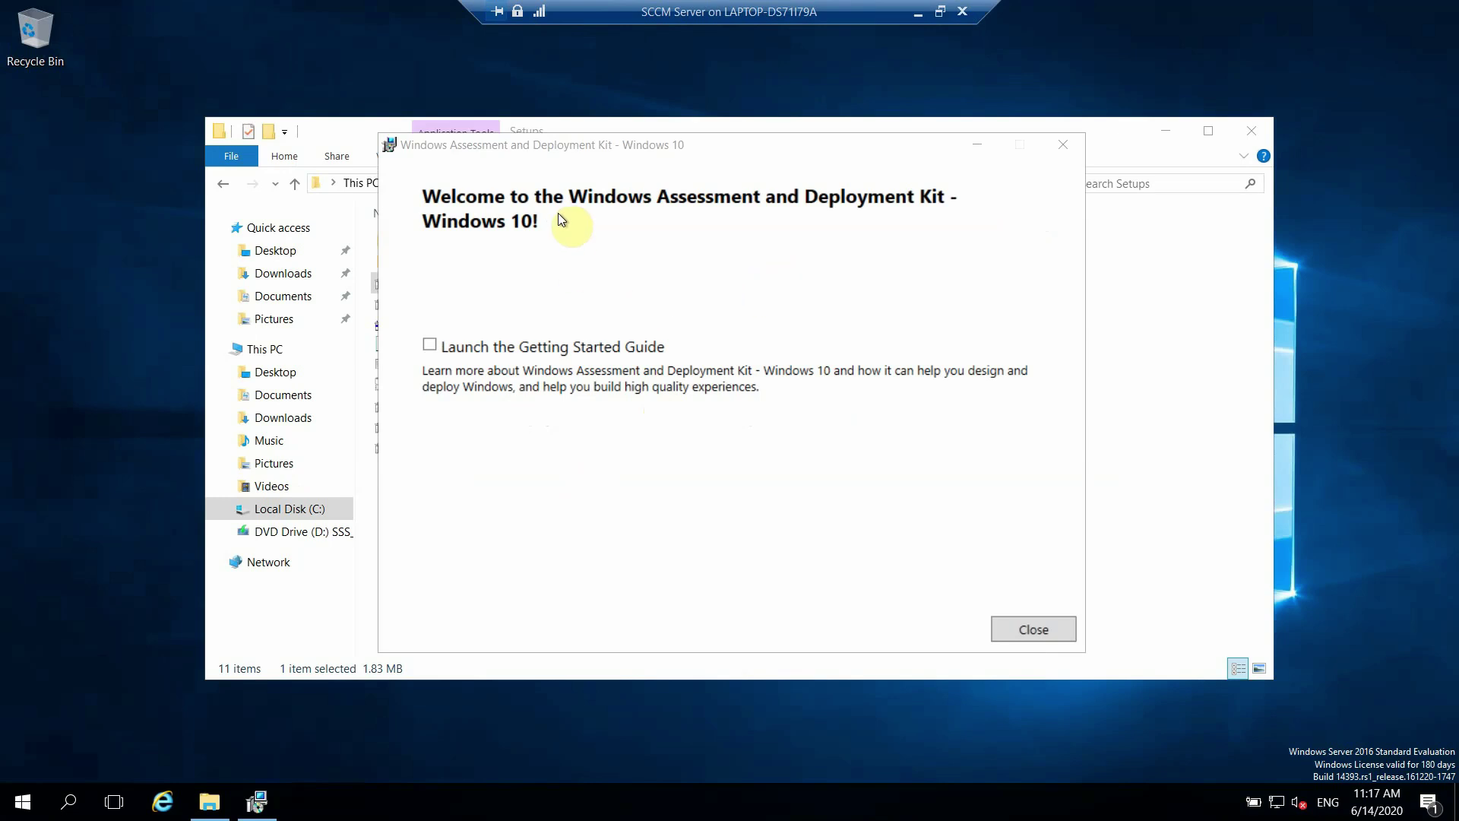
pyautogui.click(549, 159)
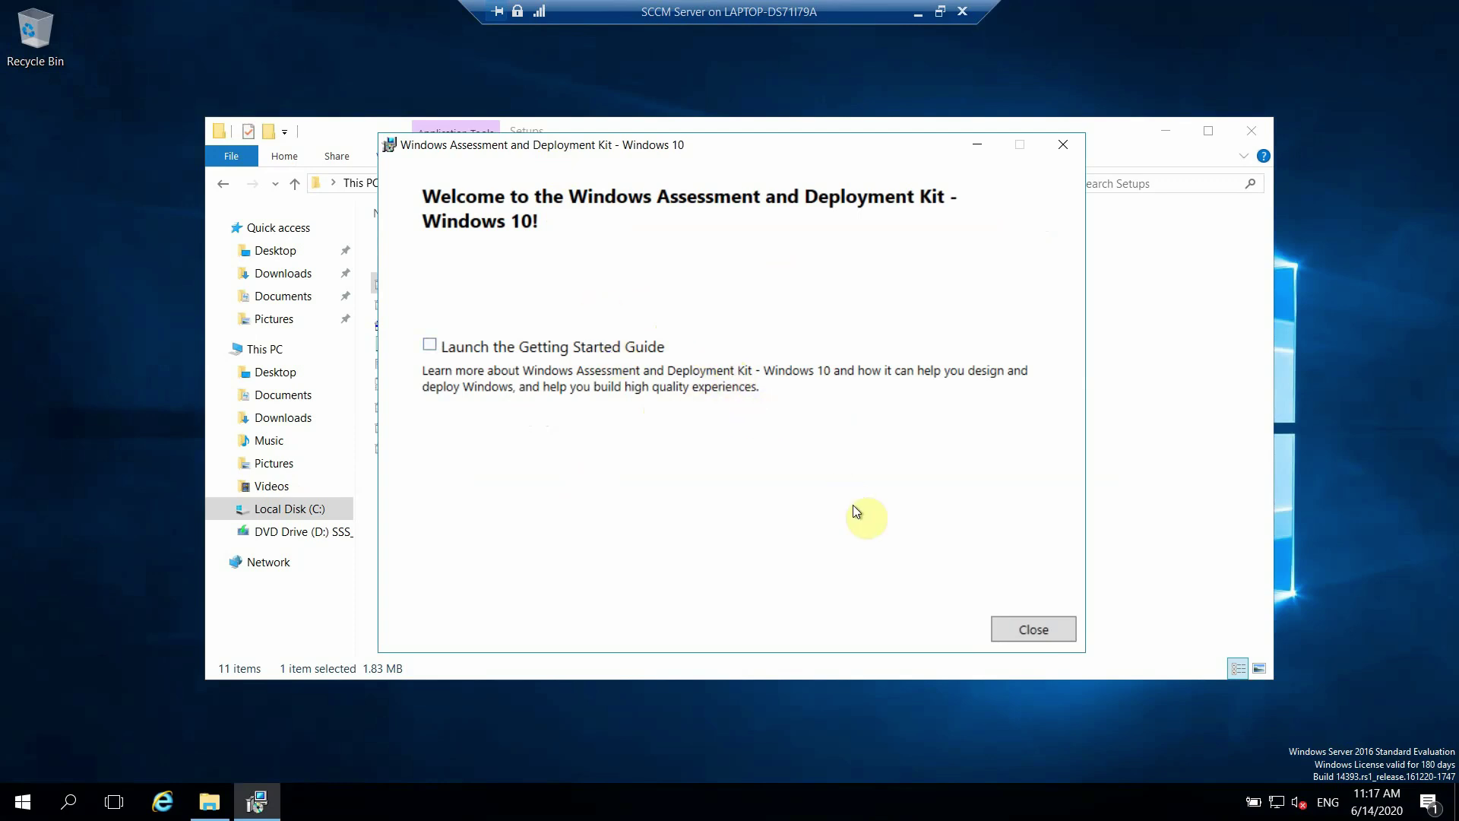
pyautogui.click(1035, 629)
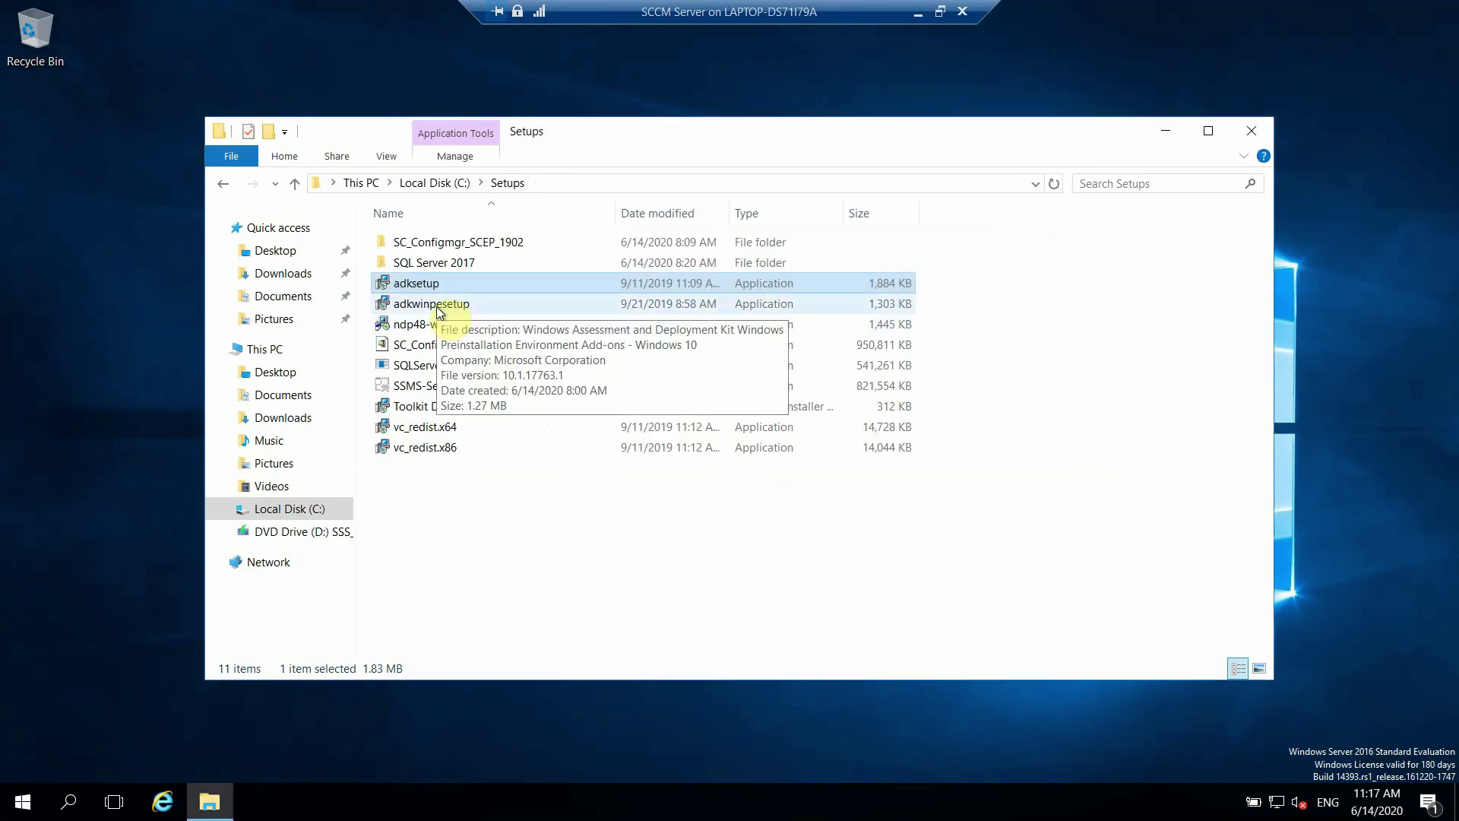
# Step: Install the Windows Preinstallation Environment add-on with adkwinpesetup, keeping the default path and No for usage data, and accepting the license
pyautogui.doubleClick(441, 312)
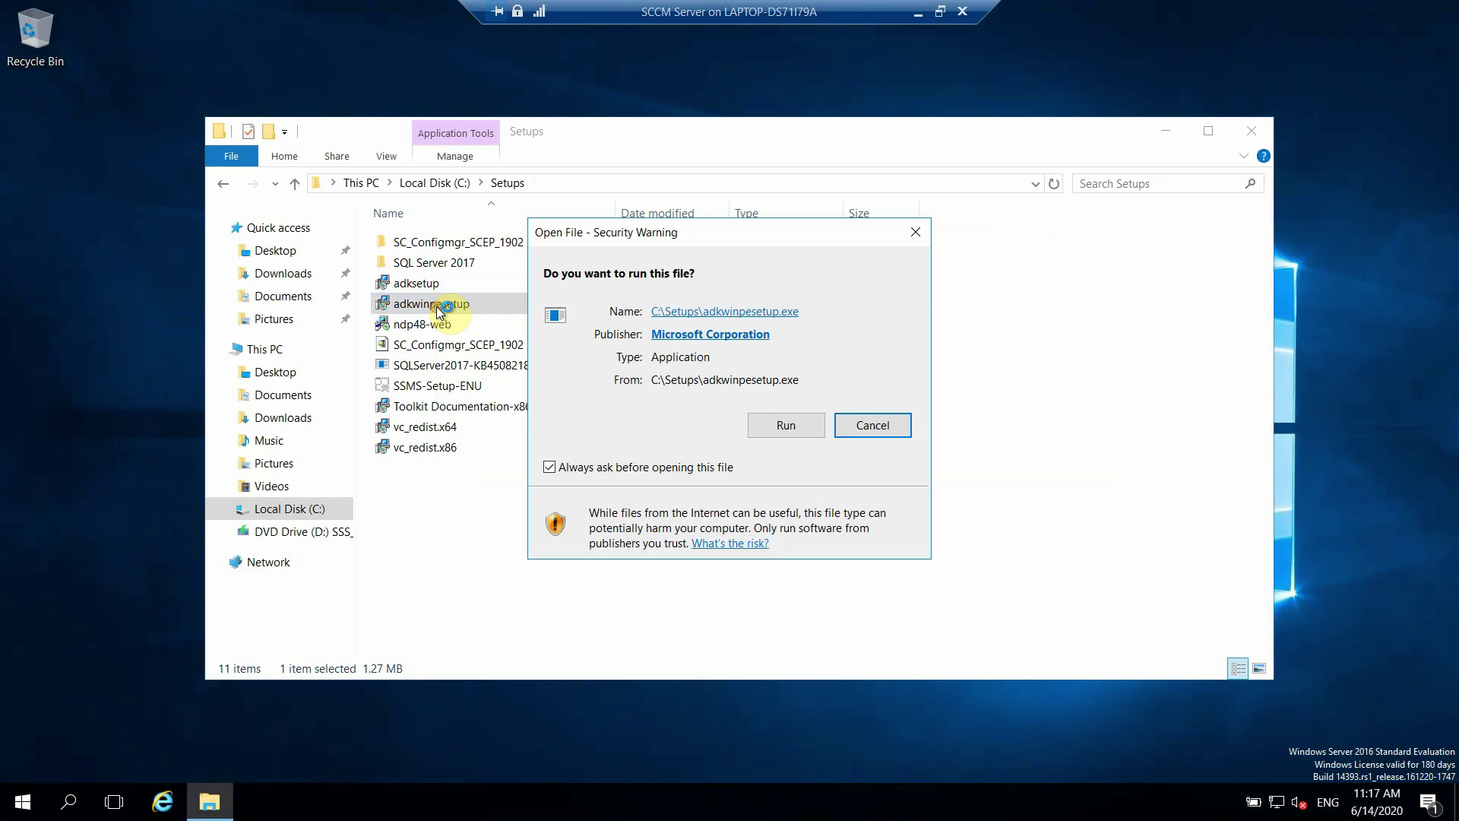
pyautogui.click(770, 430)
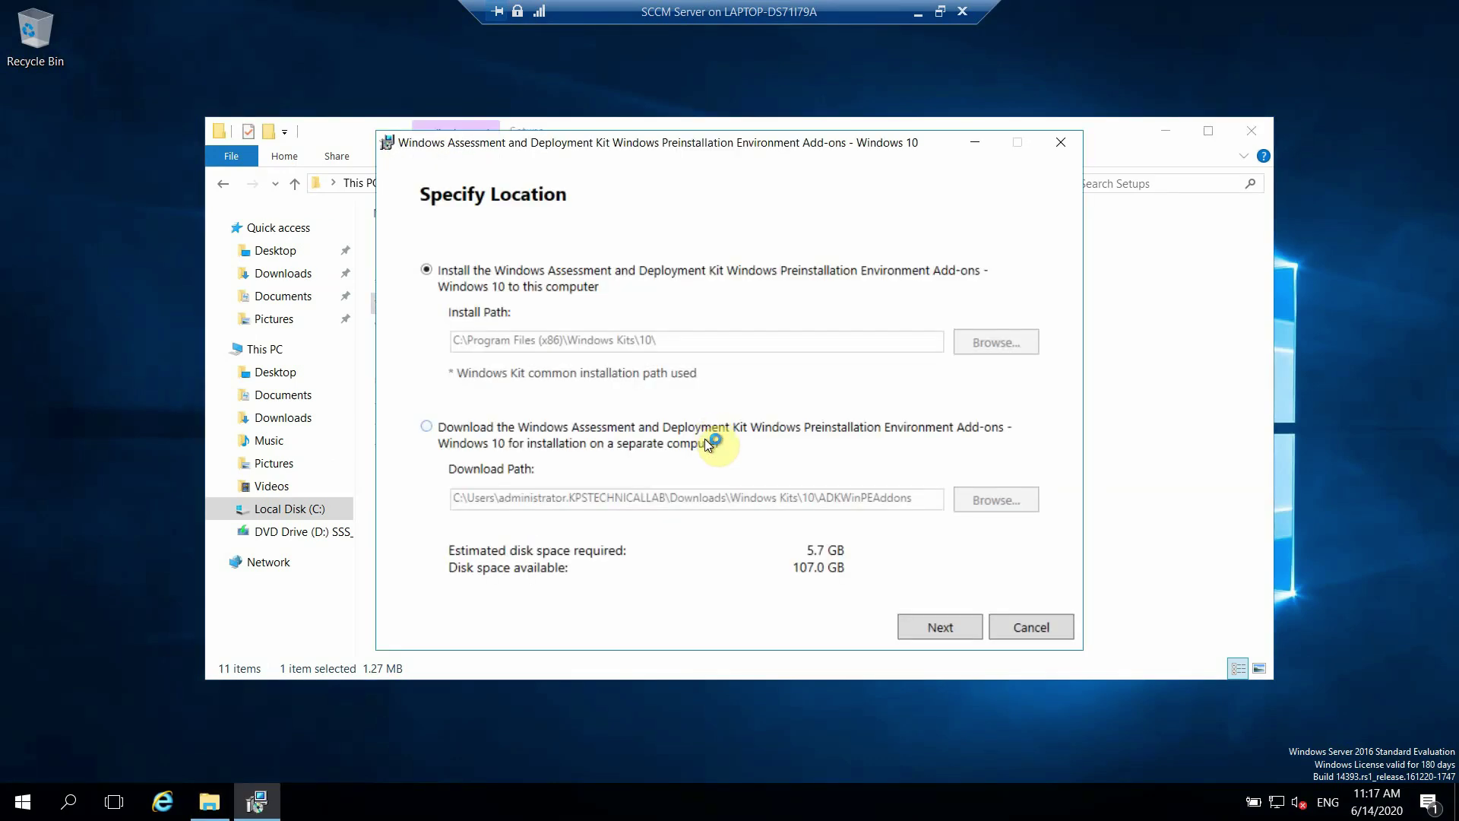
pyautogui.click(925, 626)
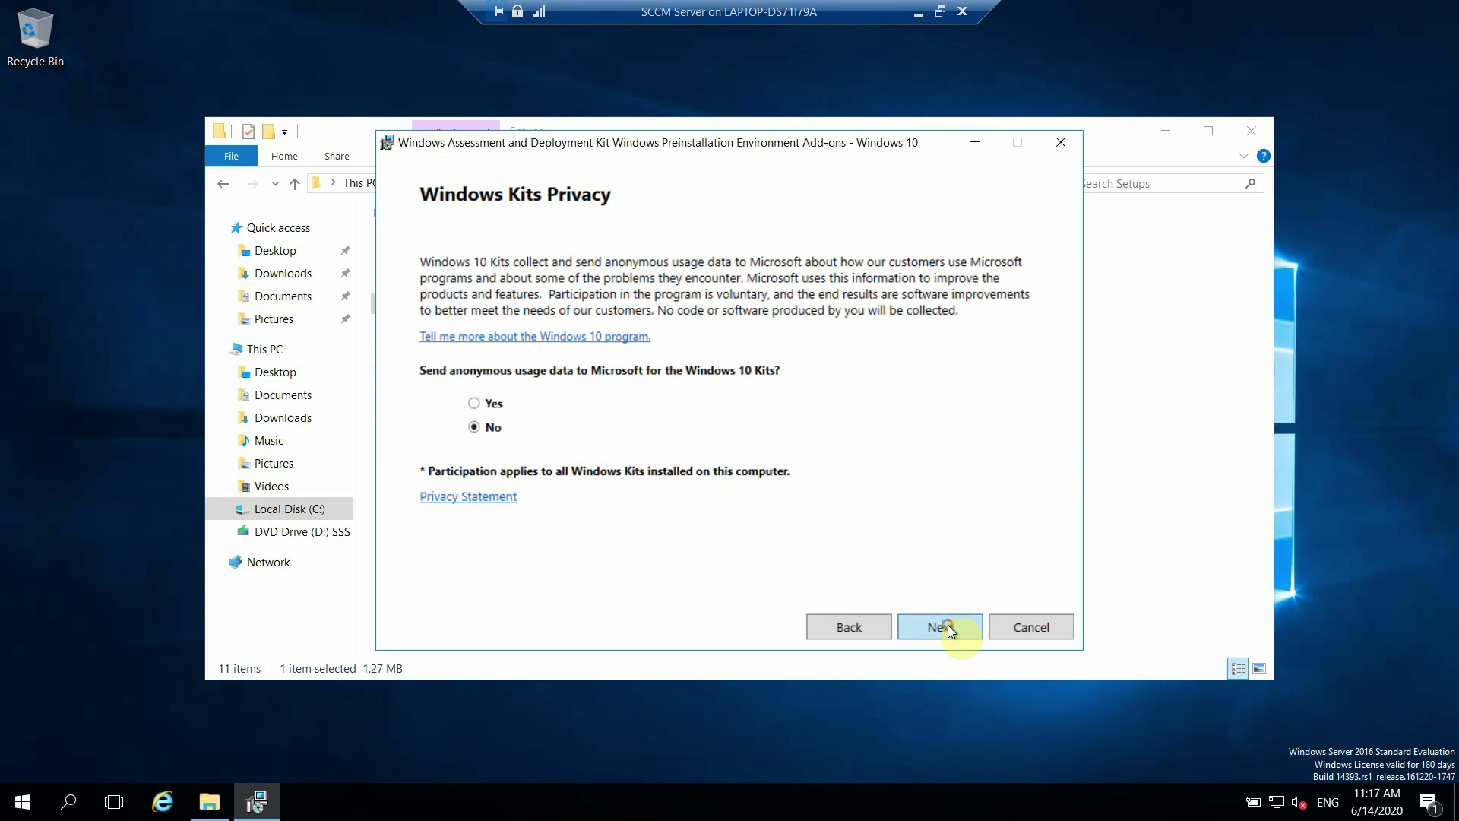
pyautogui.click(947, 625)
pyautogui.click(939, 627)
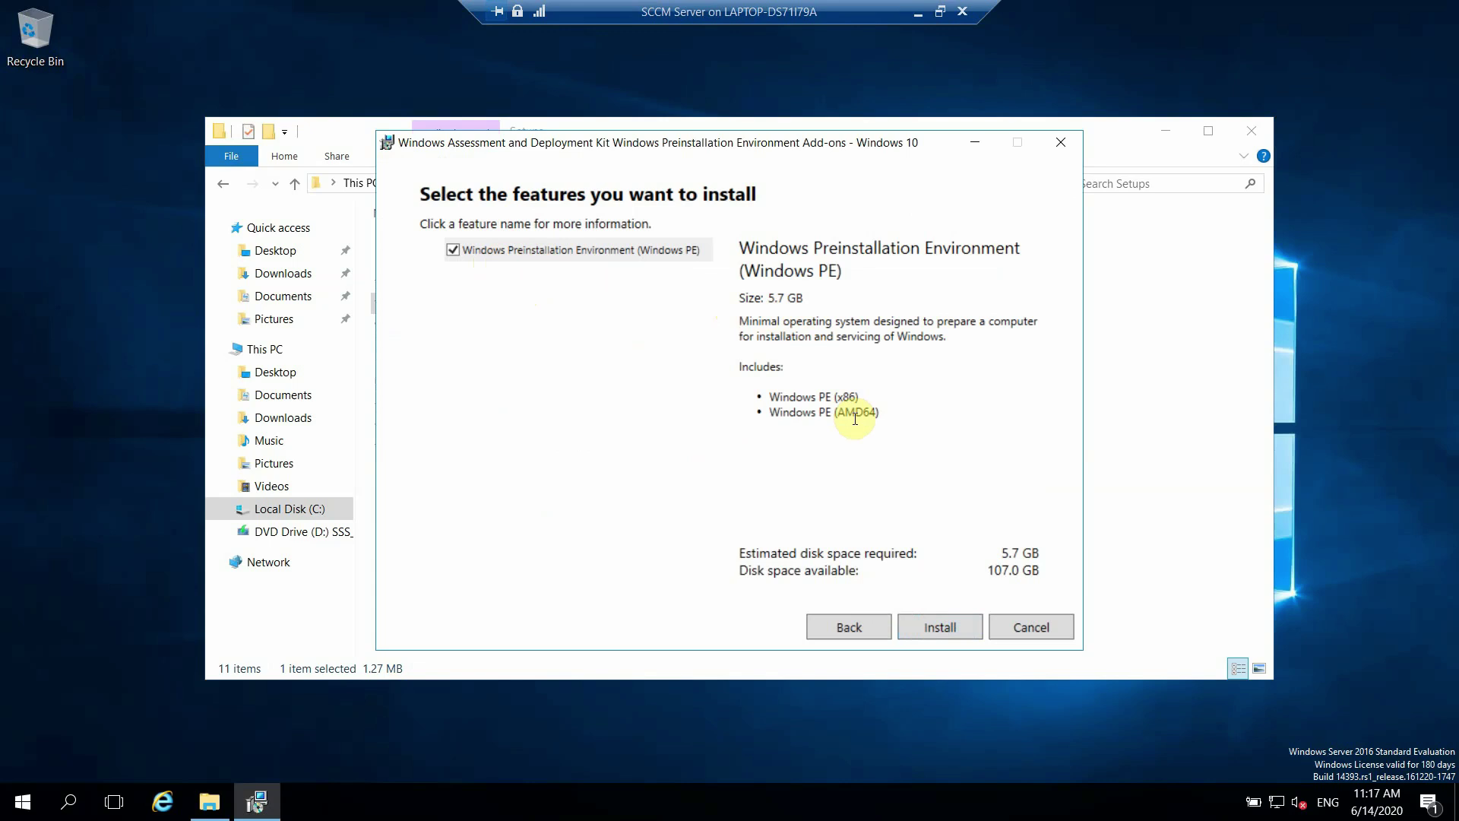
pyautogui.click(945, 628)
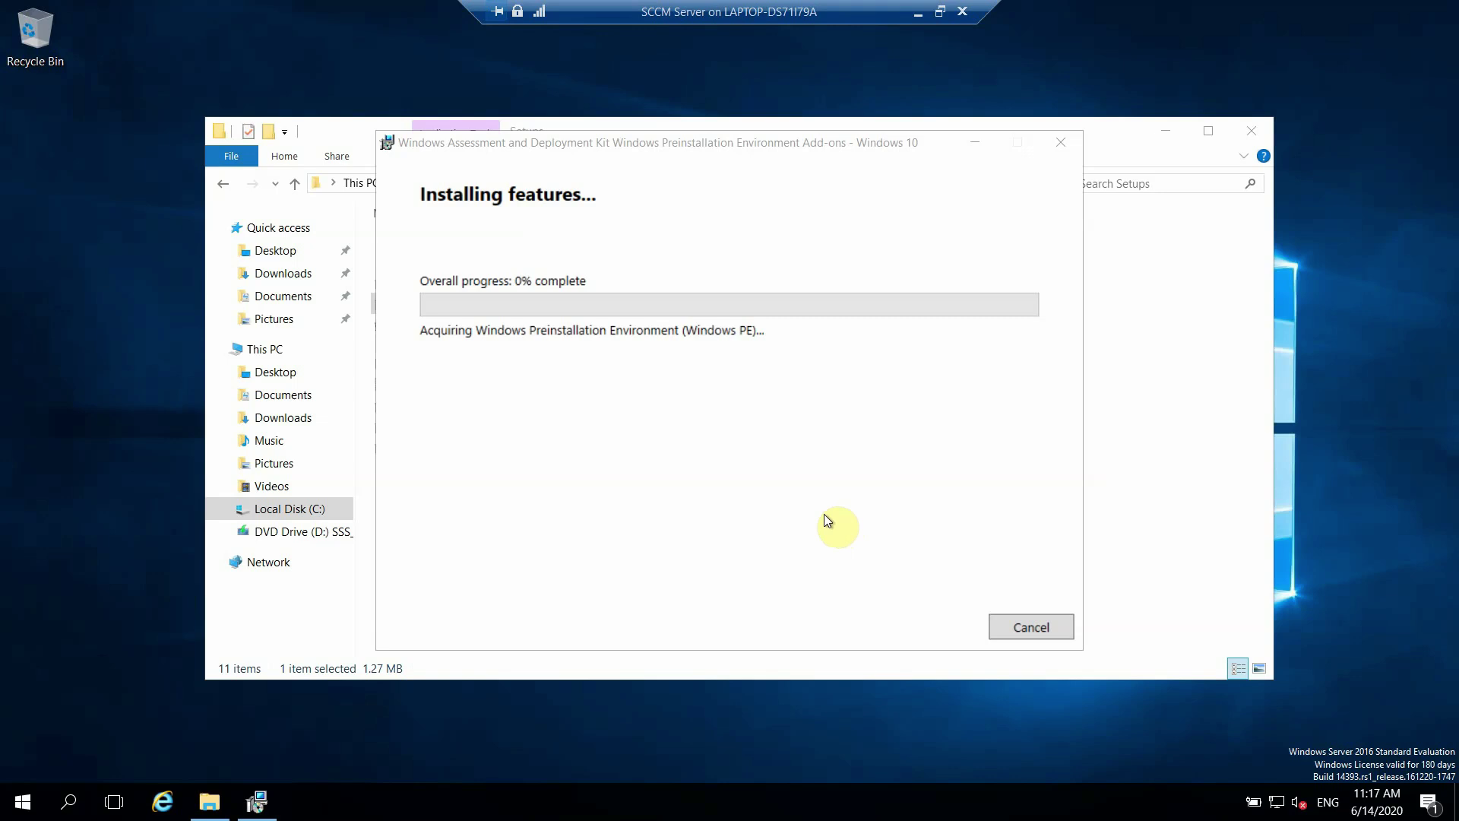
pyautogui.click(918, 15)
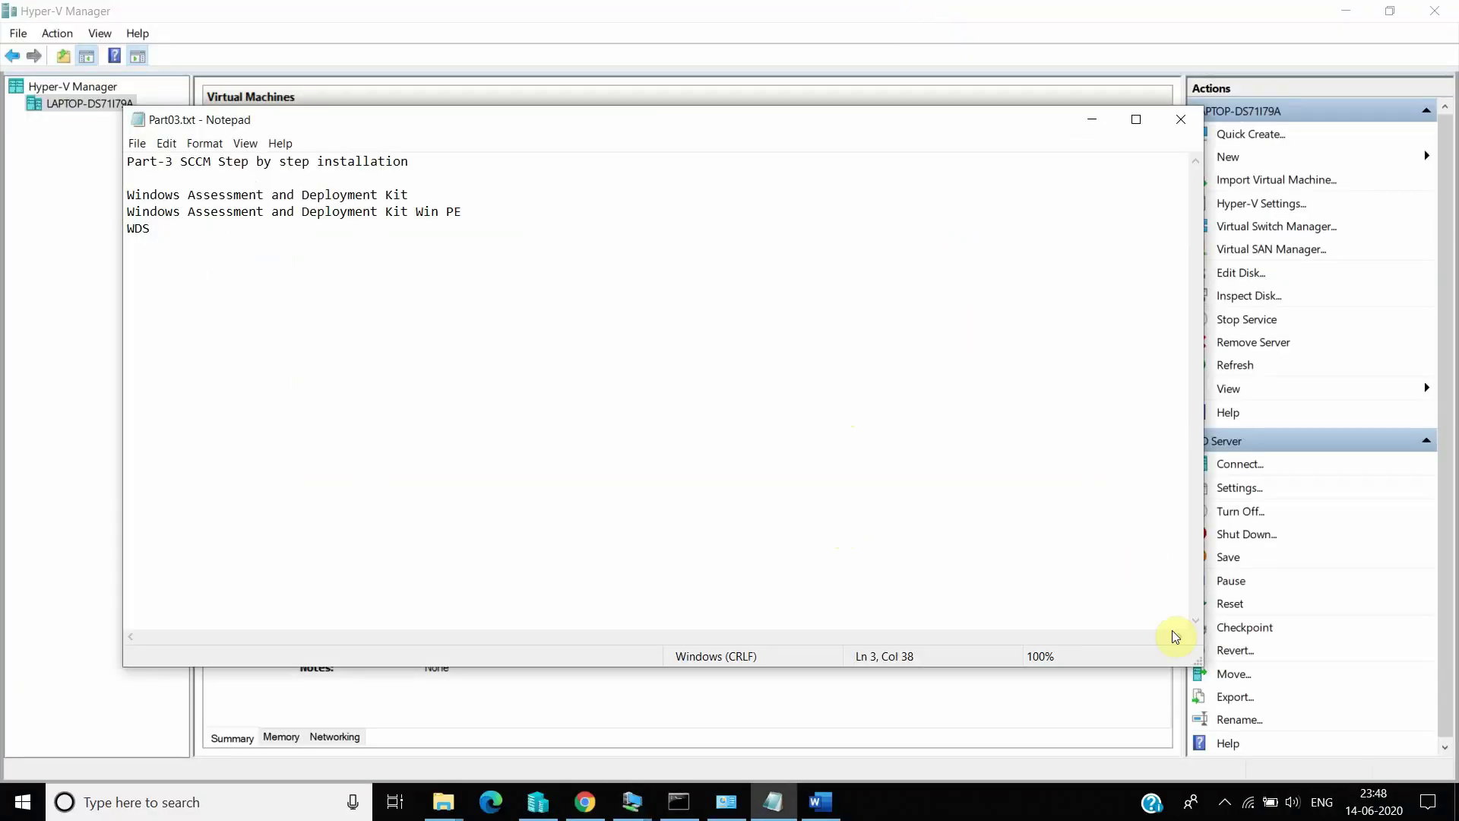
pyautogui.click(1224, 802)
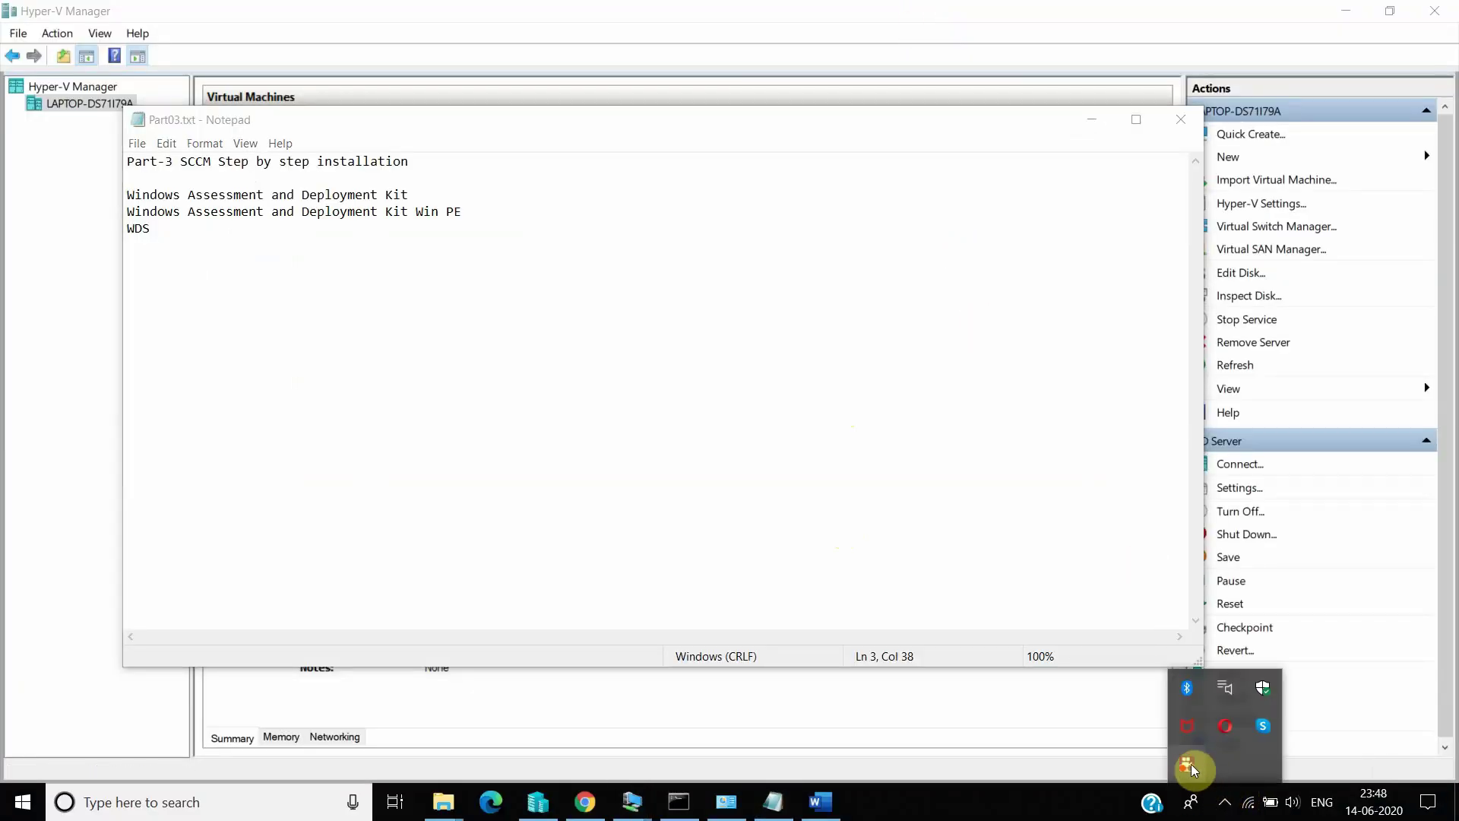
pyautogui.rightClick(1188, 766)
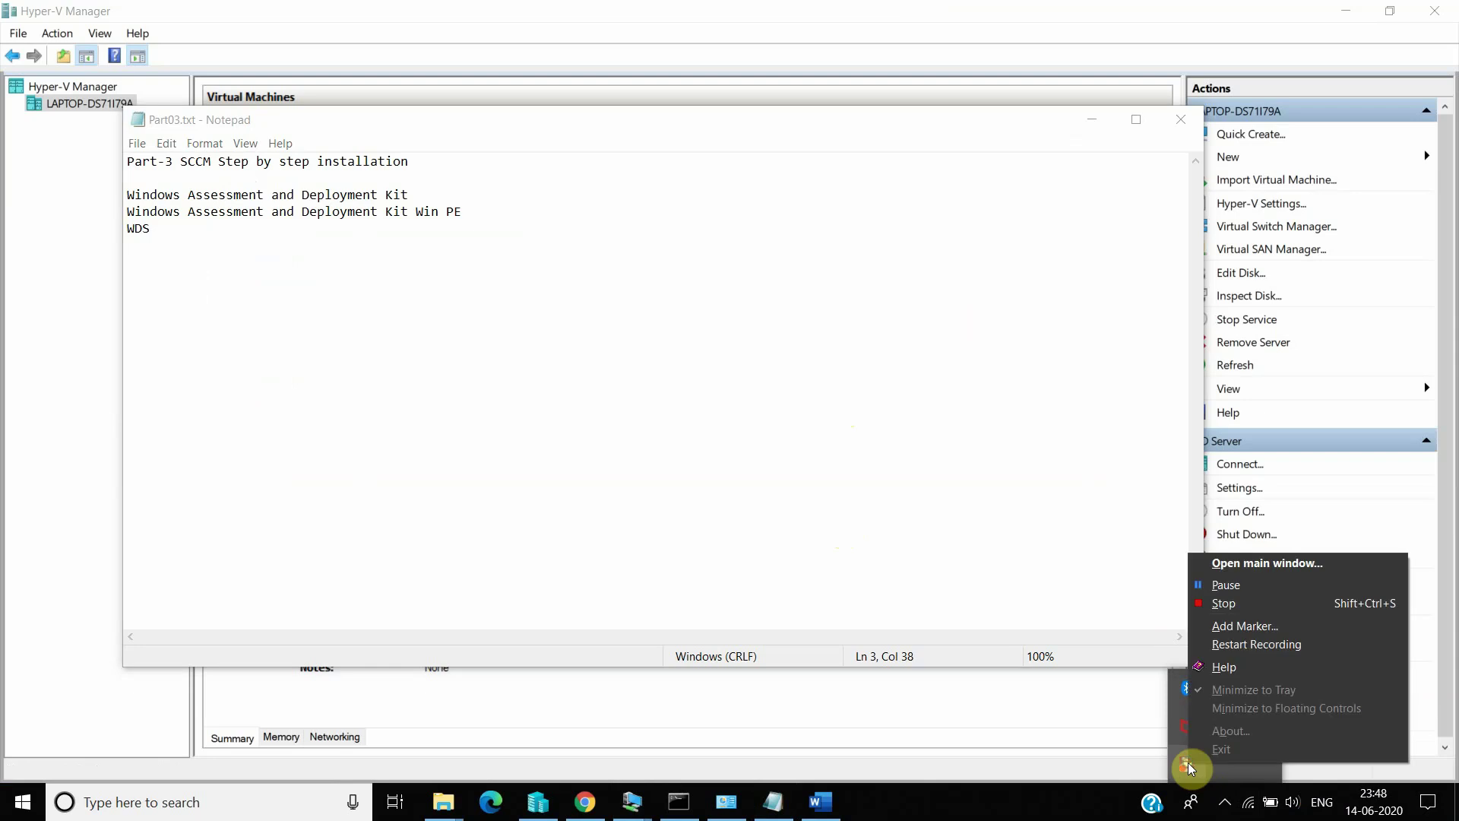
pyautogui.click(1219, 587)
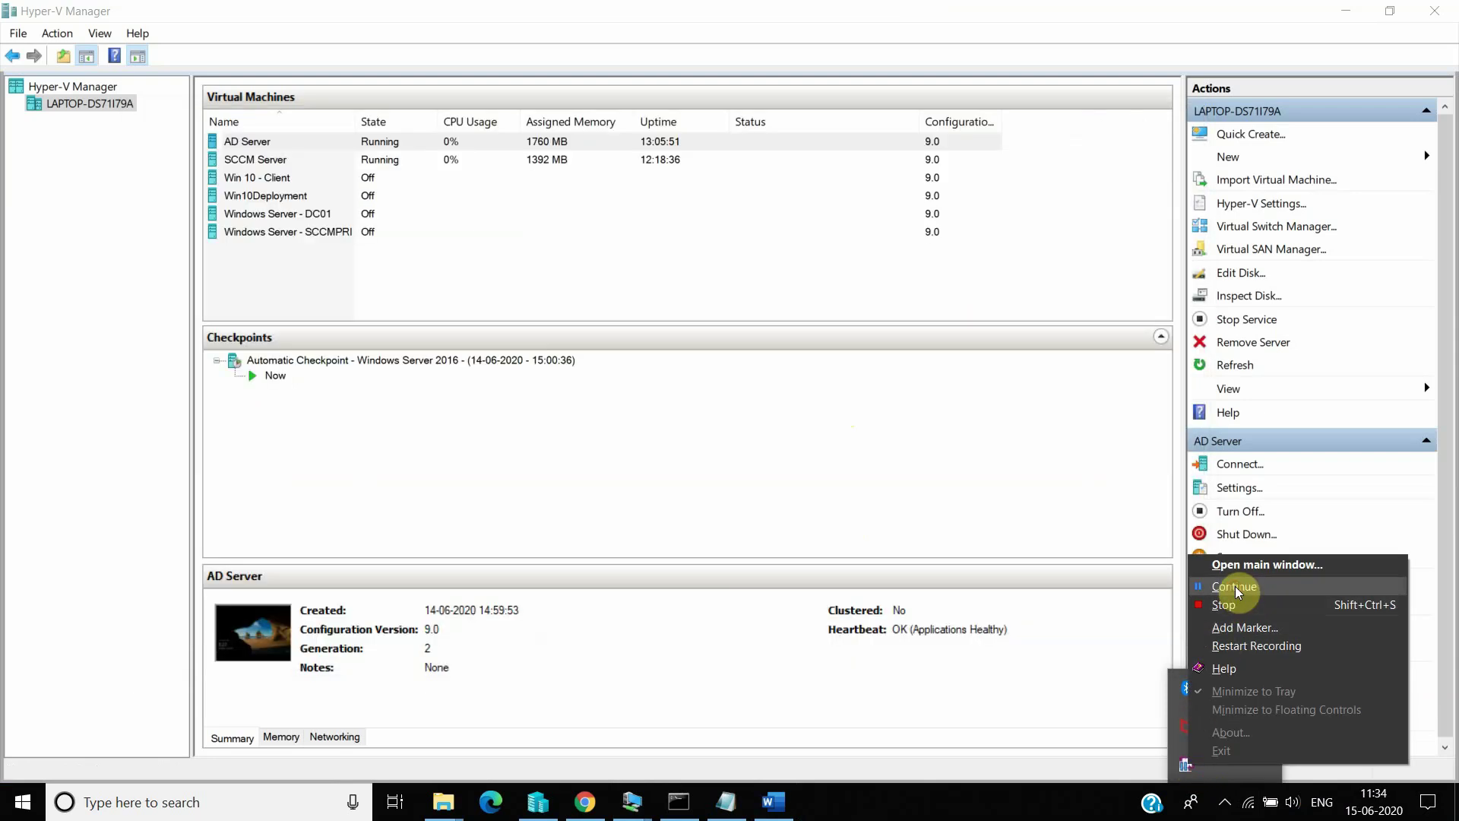
pyautogui.click(1236, 592)
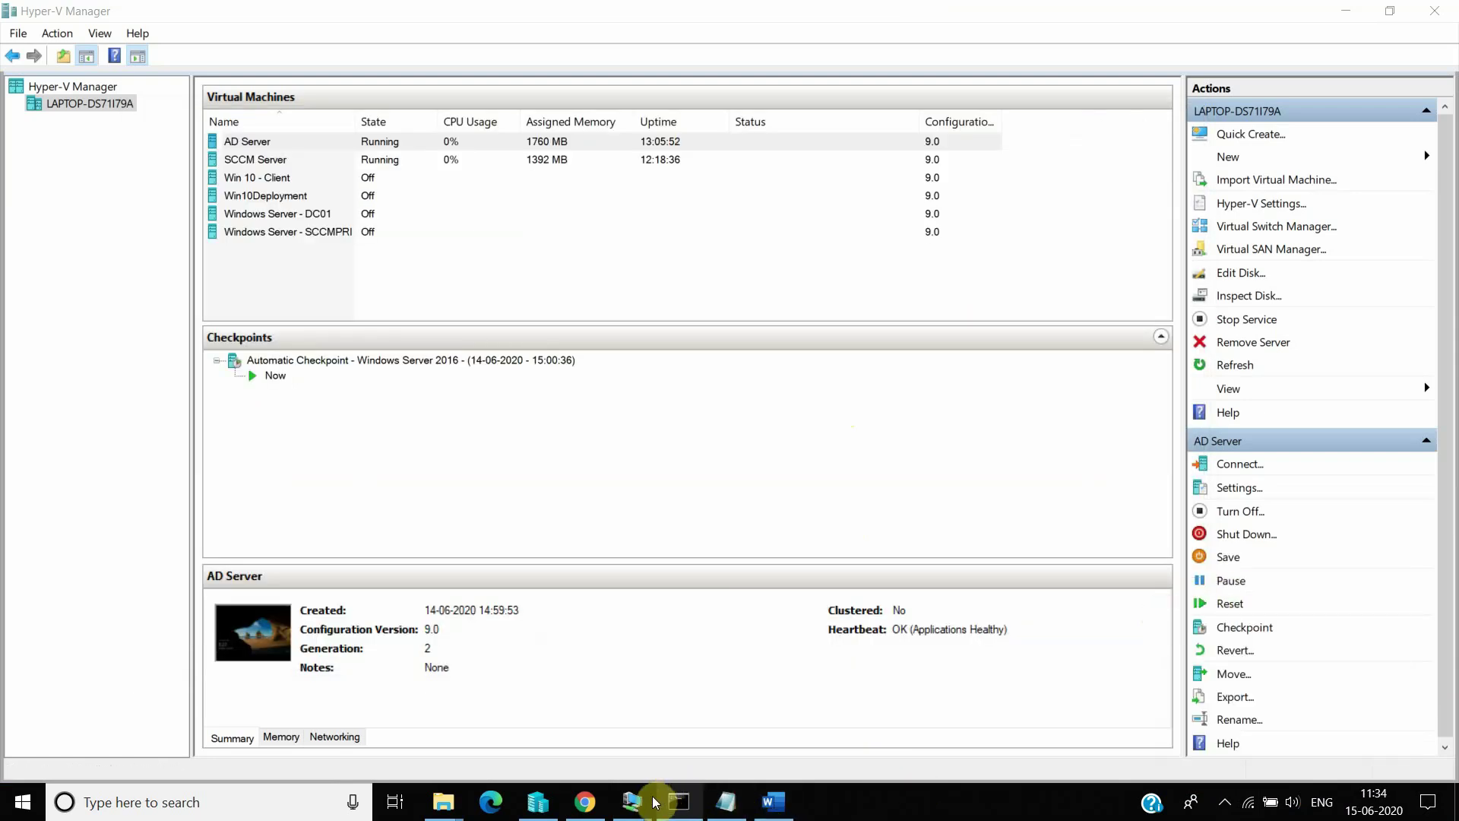
# Step: Return to the SCCM Server virtual machine and close the finished Windows Preinstallation Environment Add-ons installer
pyautogui.moveTo(640, 805)
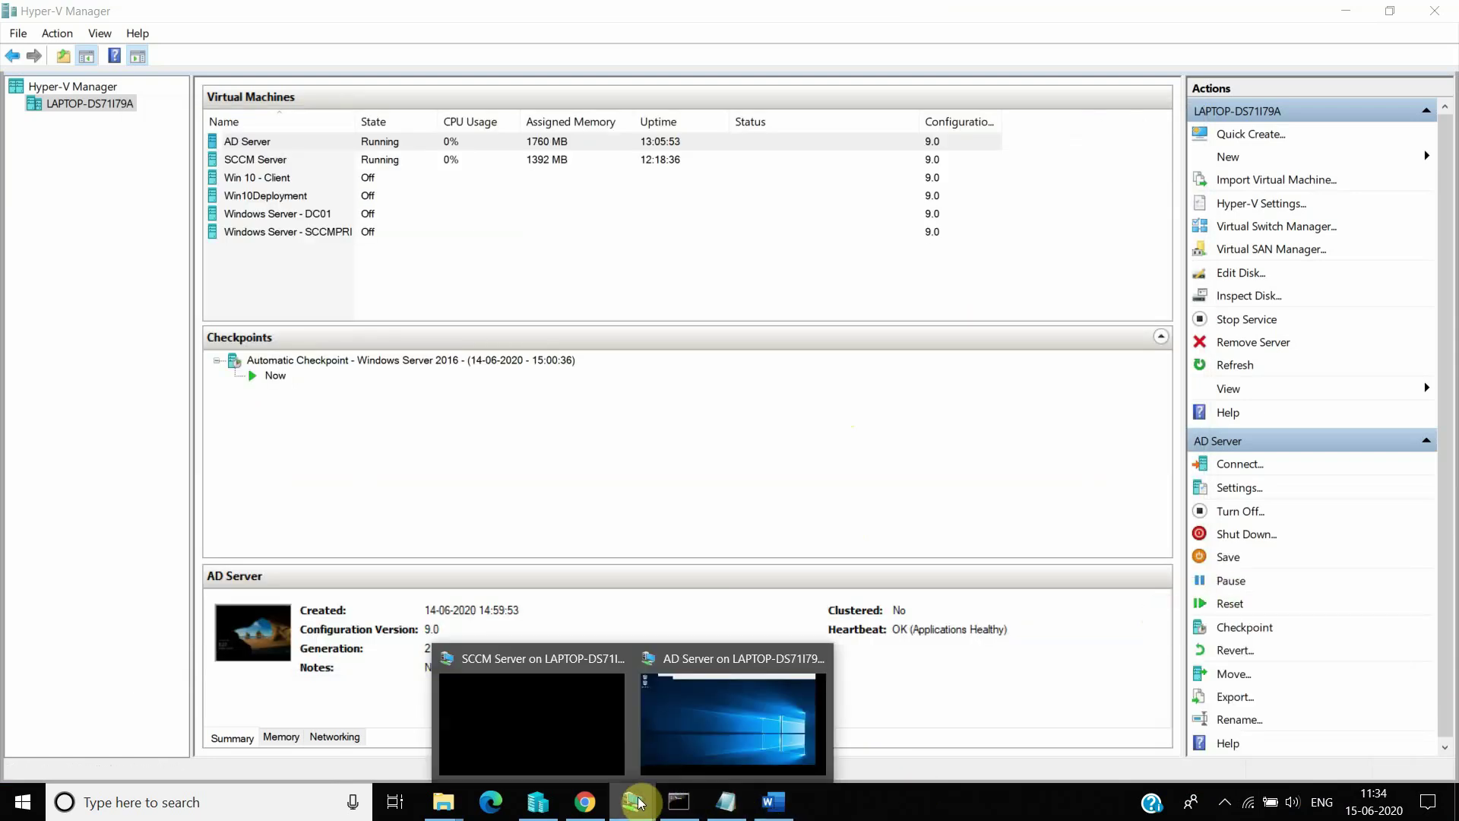
pyautogui.click(603, 743)
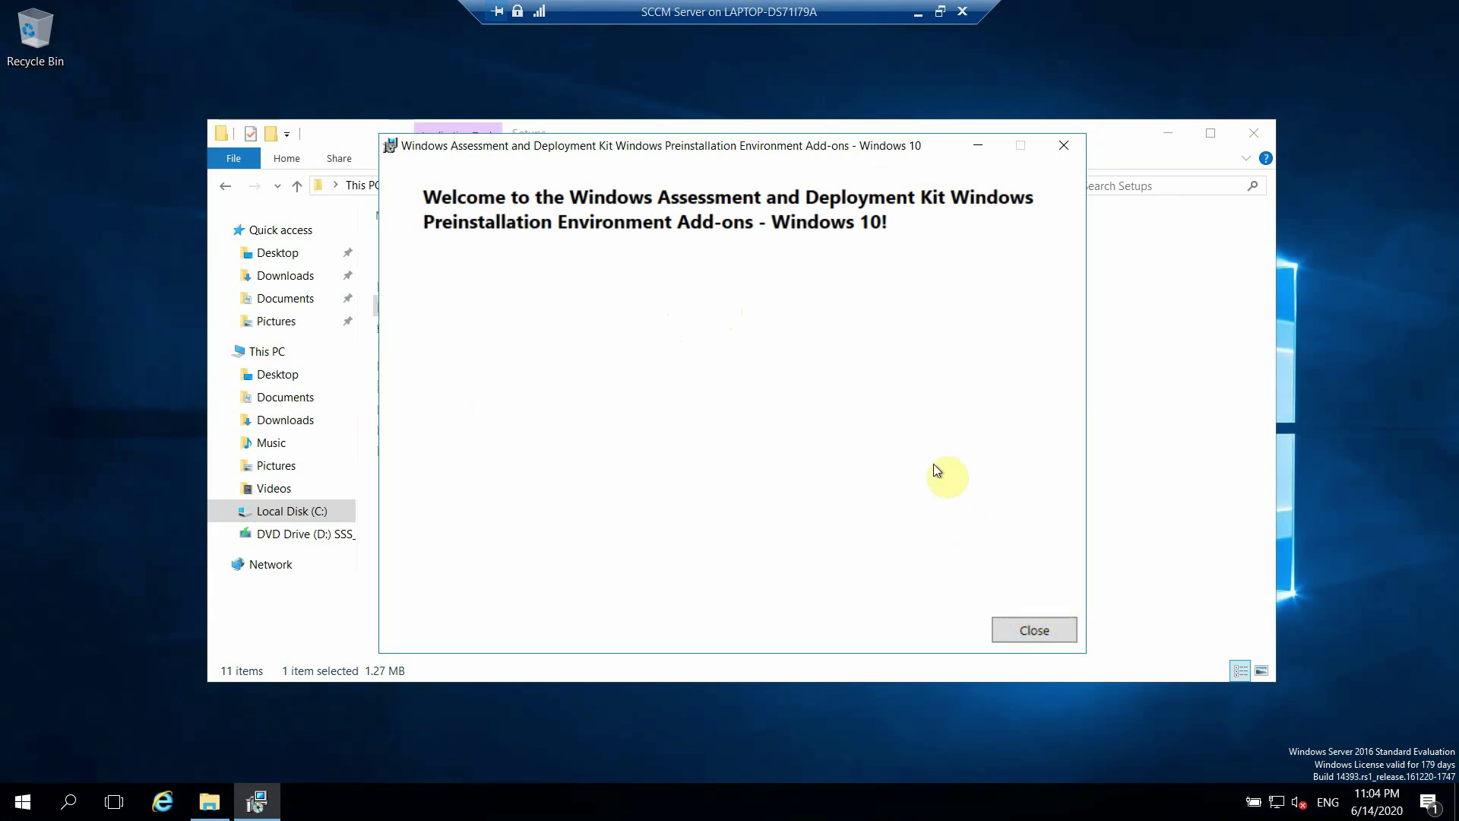
pyautogui.click(1038, 628)
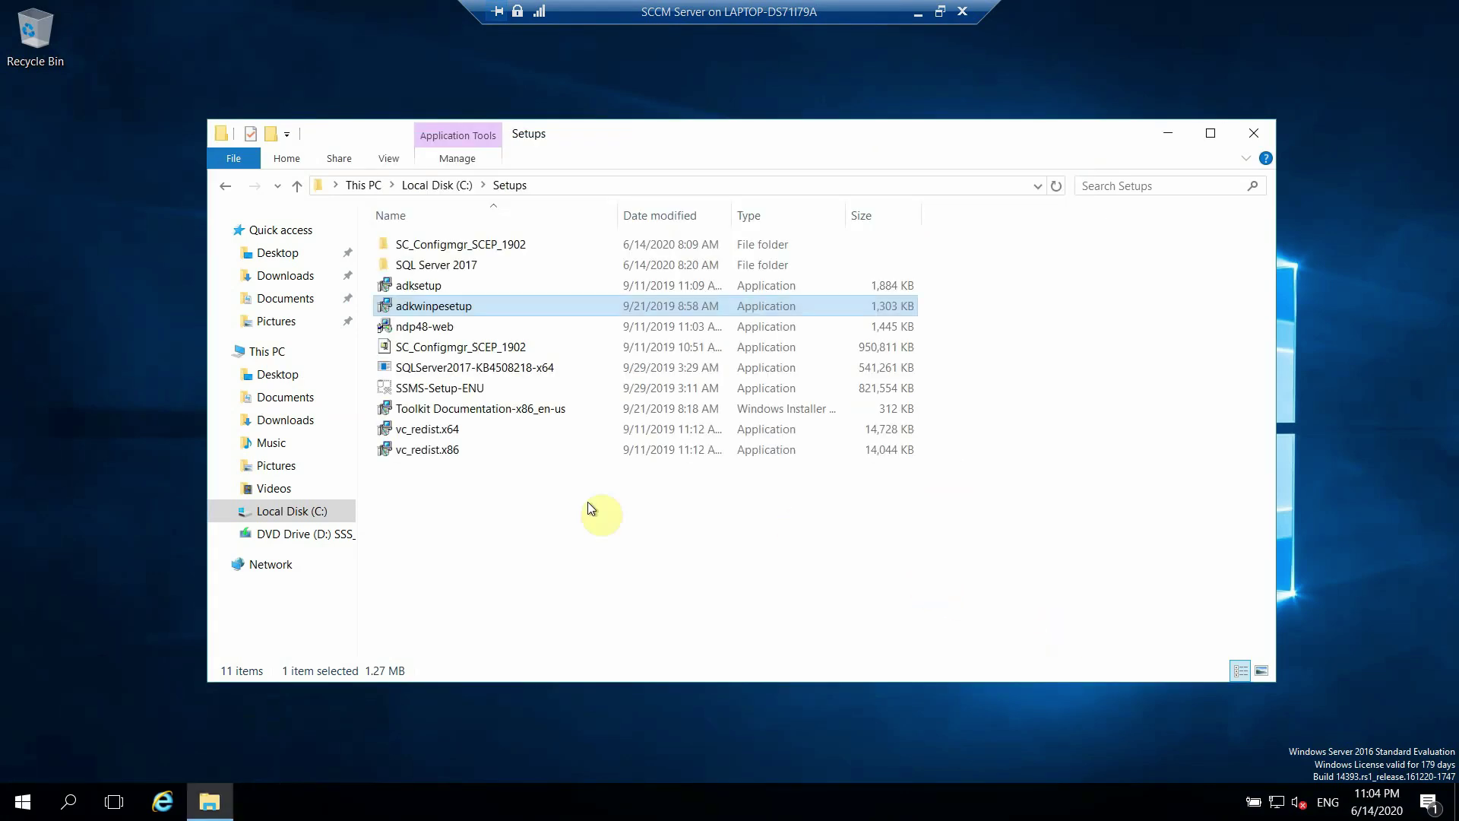
# Step: Search Windows for "server" and open Server Manager on the SCCM Server virtual machine
pyautogui.click(68, 798)
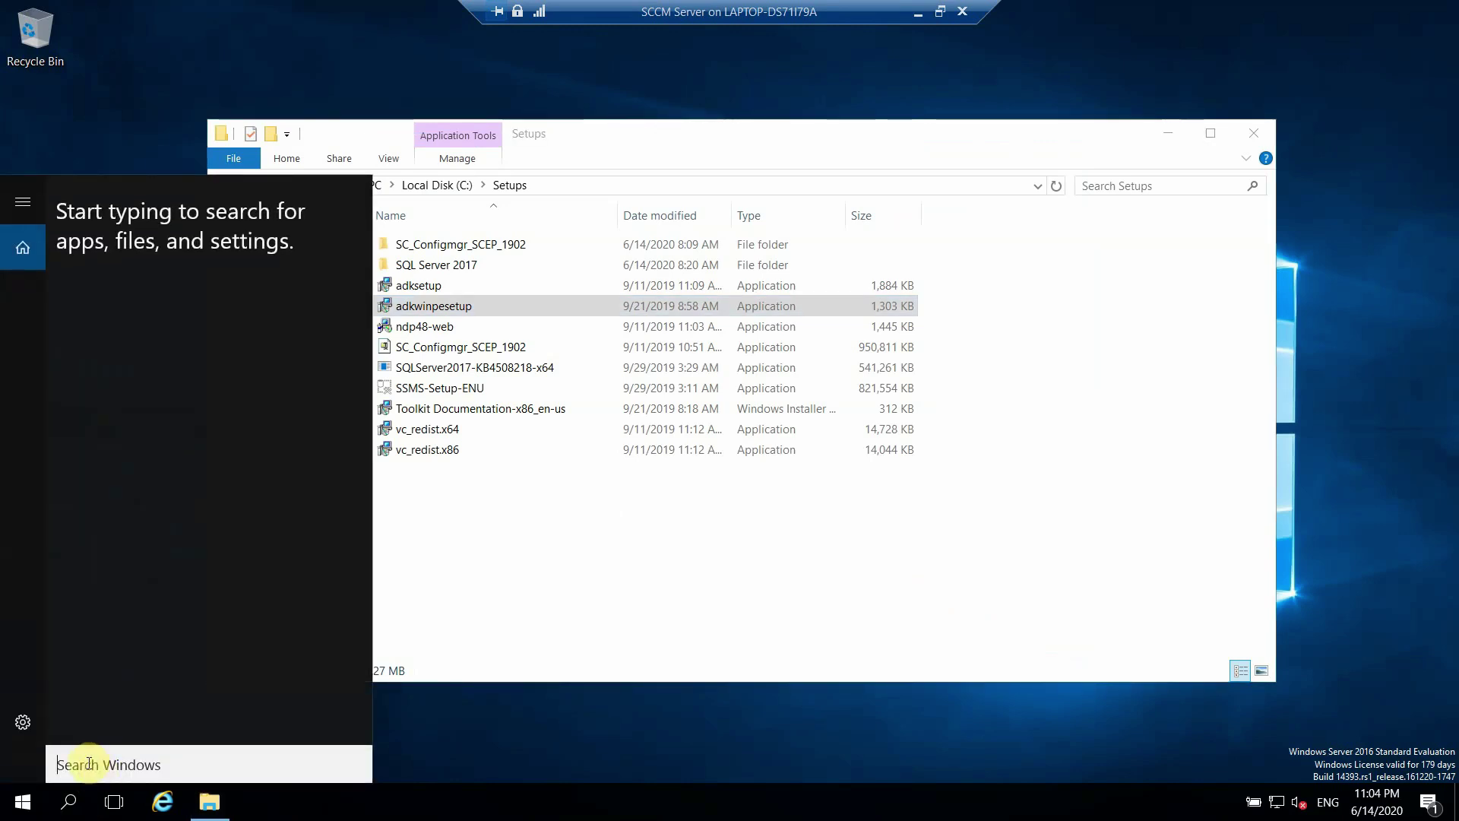
pyautogui.write('w')
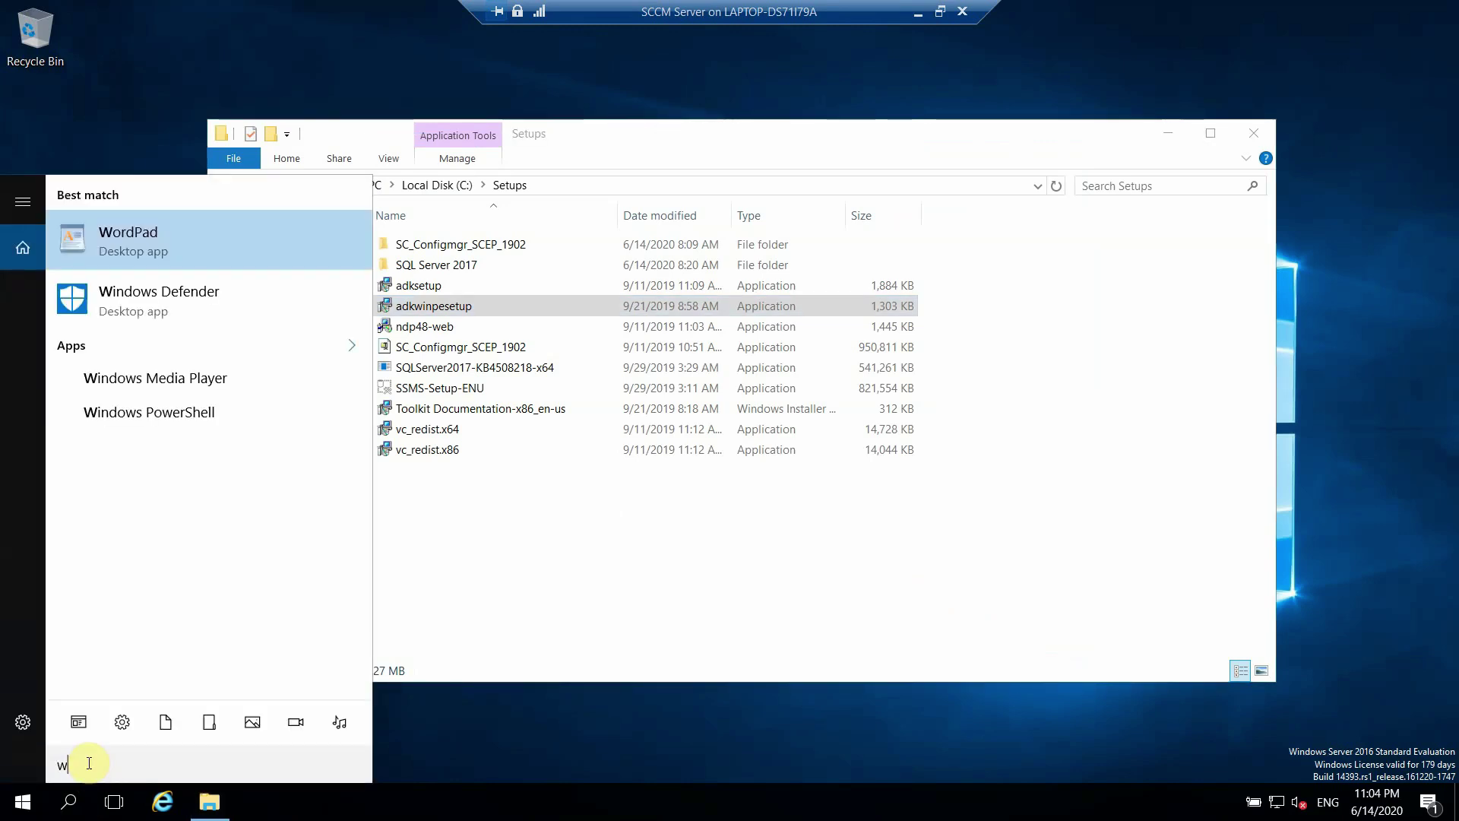
pyautogui.press('BackSpace')
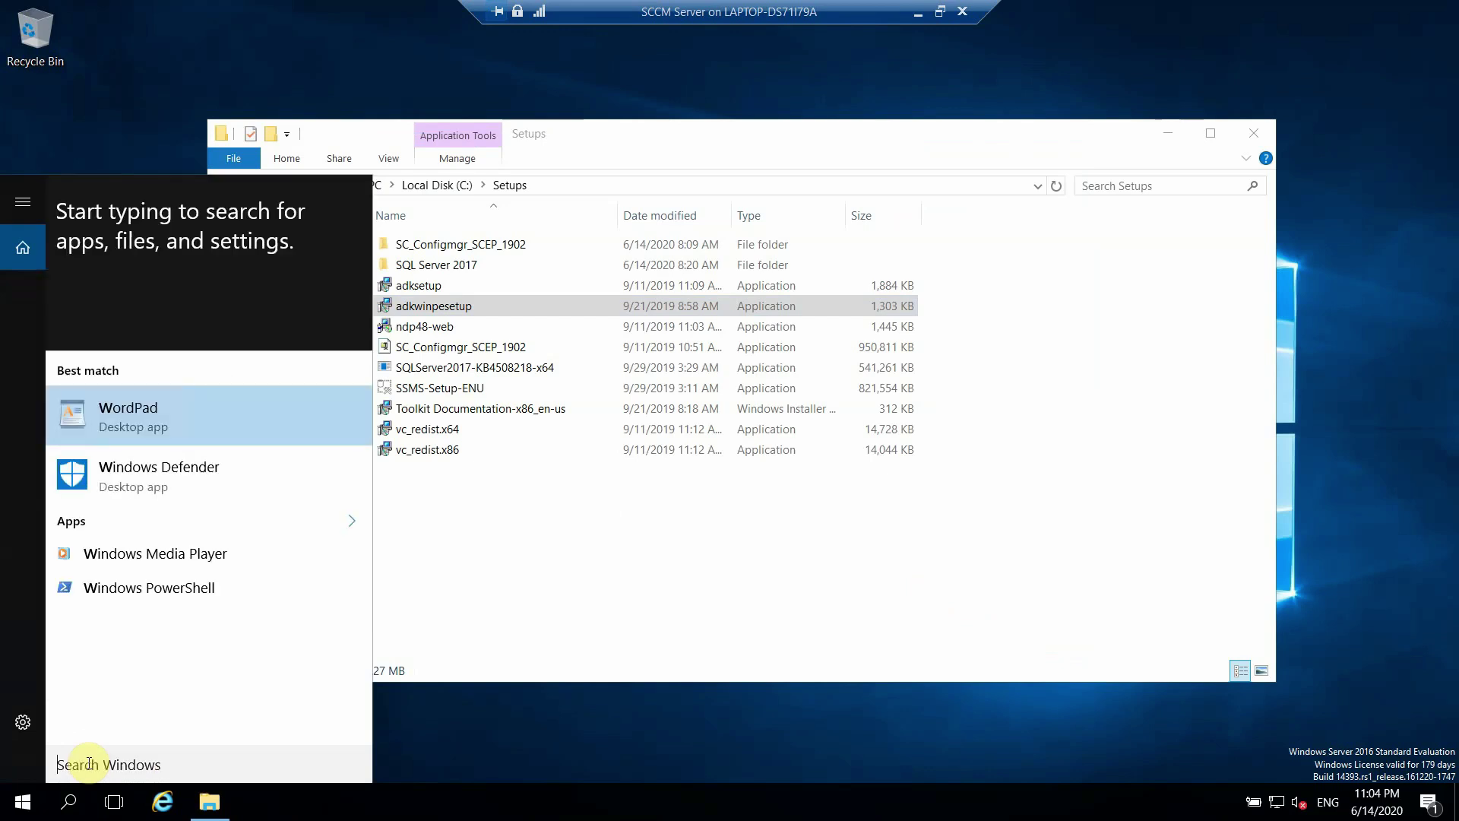
pyautogui.write('server')
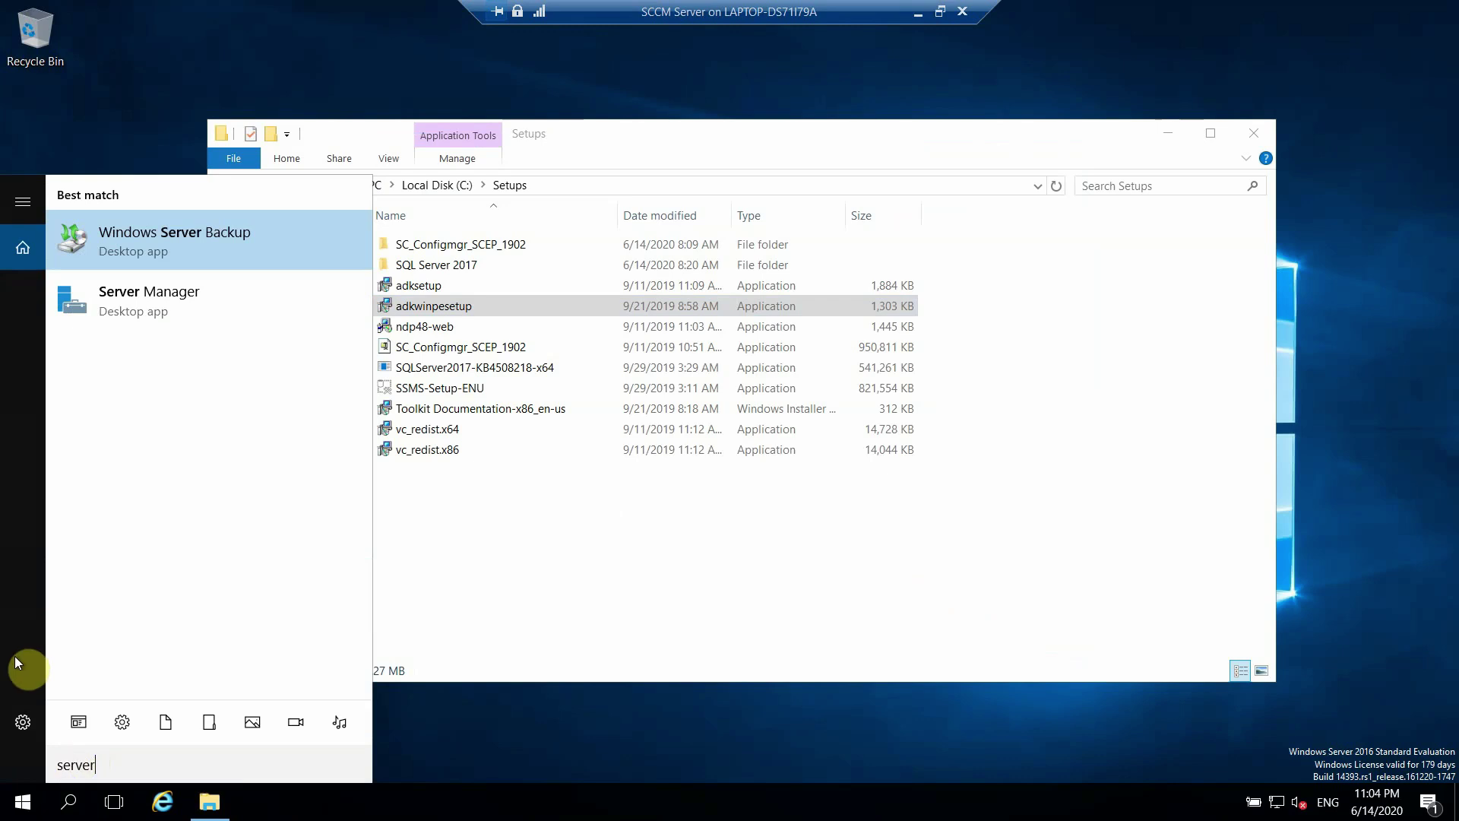
pyautogui.click(152, 289)
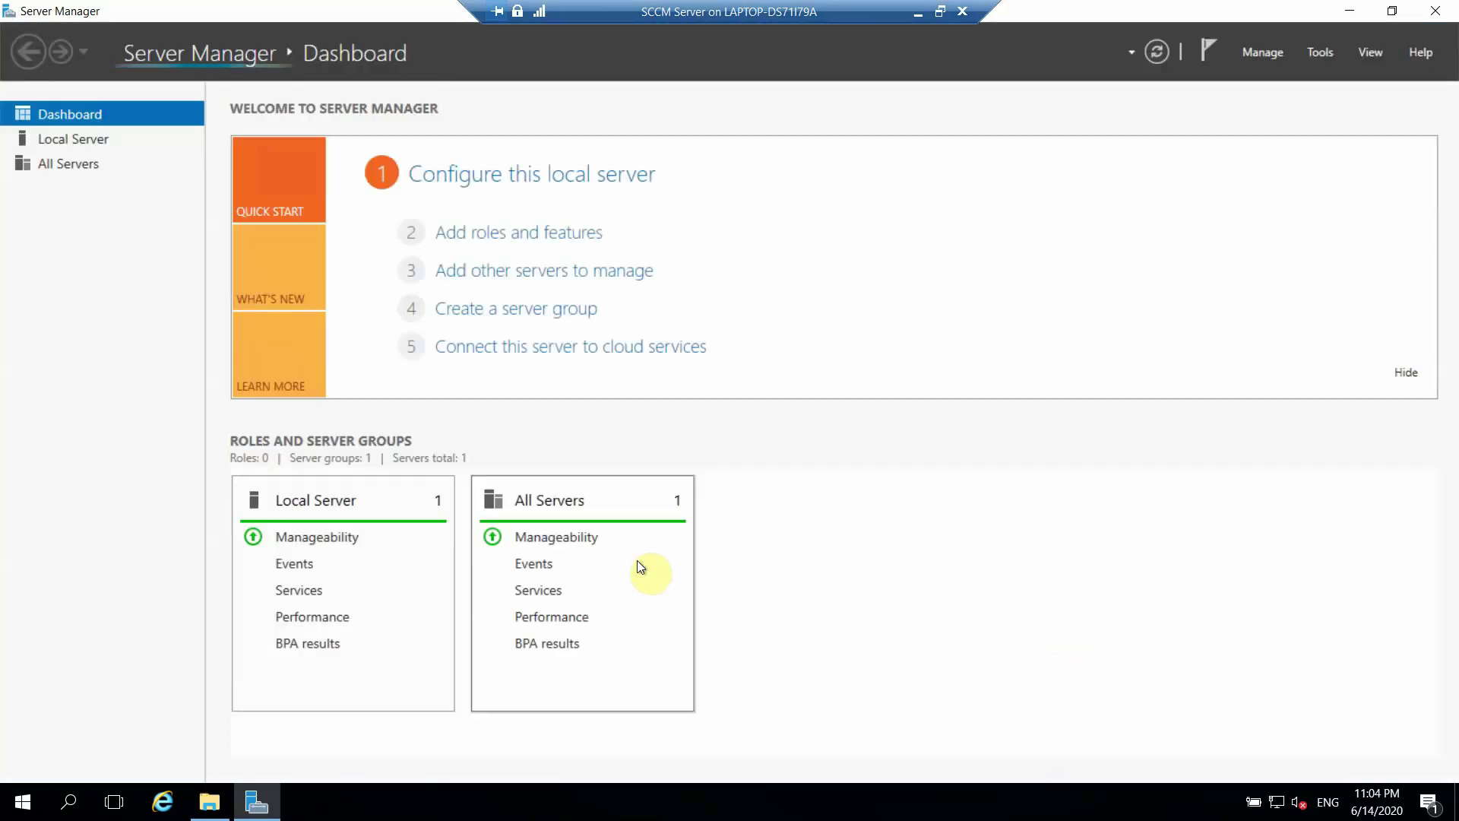
# Step: Start adding roles and features, keeping role-based or feature-based installation and the SCCMServer machine from the server pool as destination
pyautogui.click(578, 234)
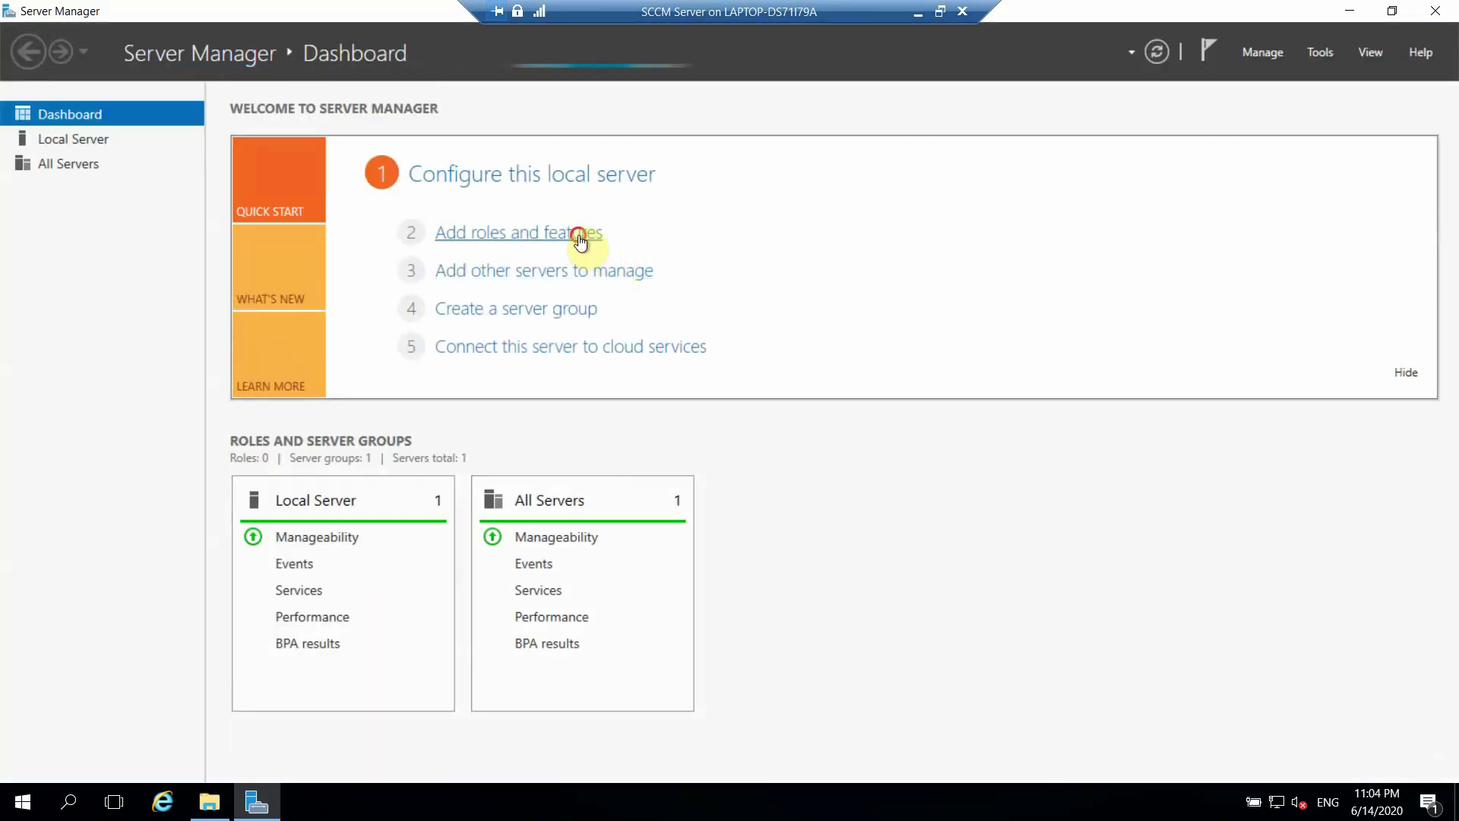
pyautogui.click(903, 465)
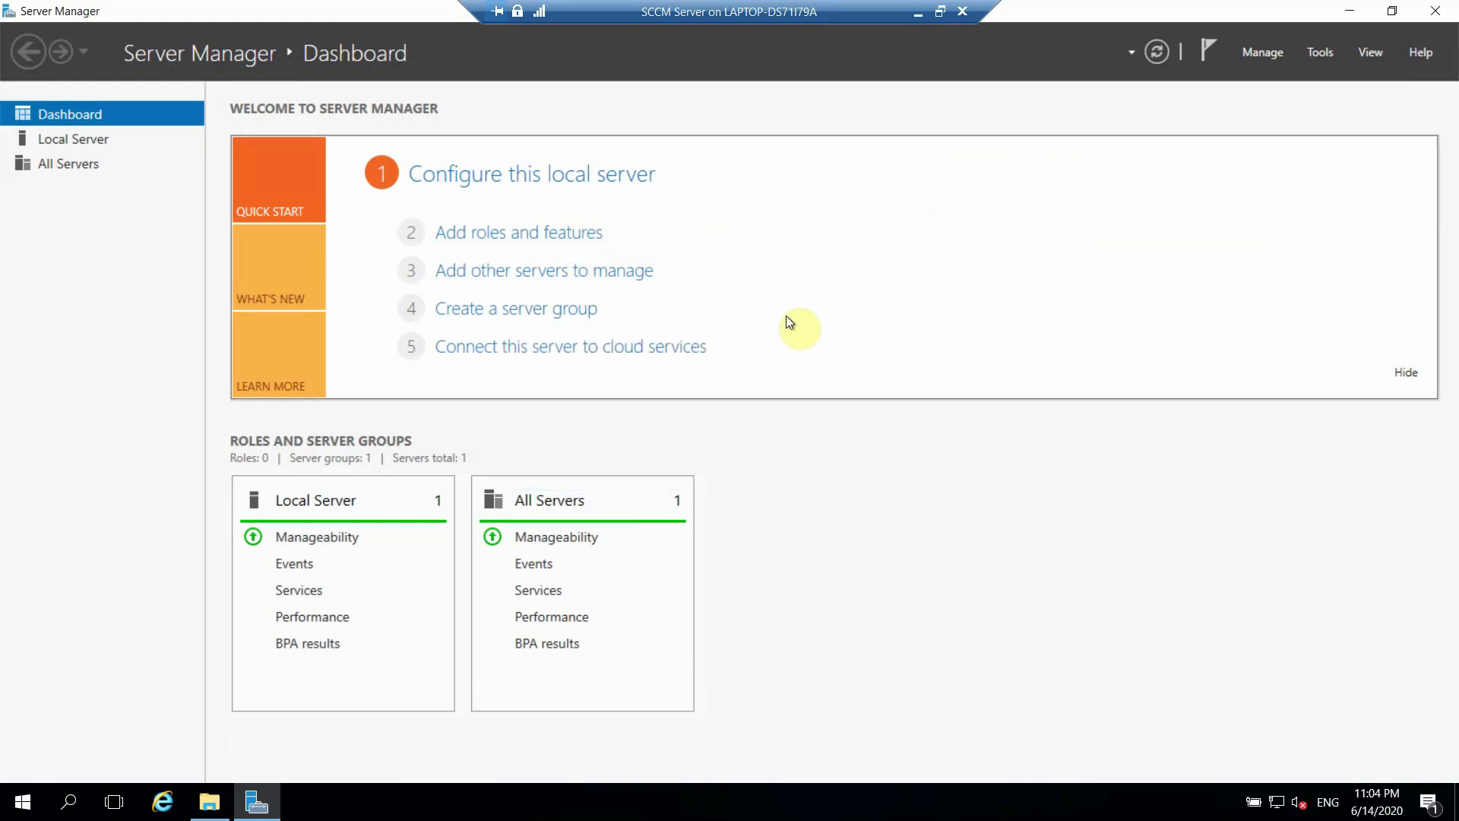
pyautogui.click(519, 235)
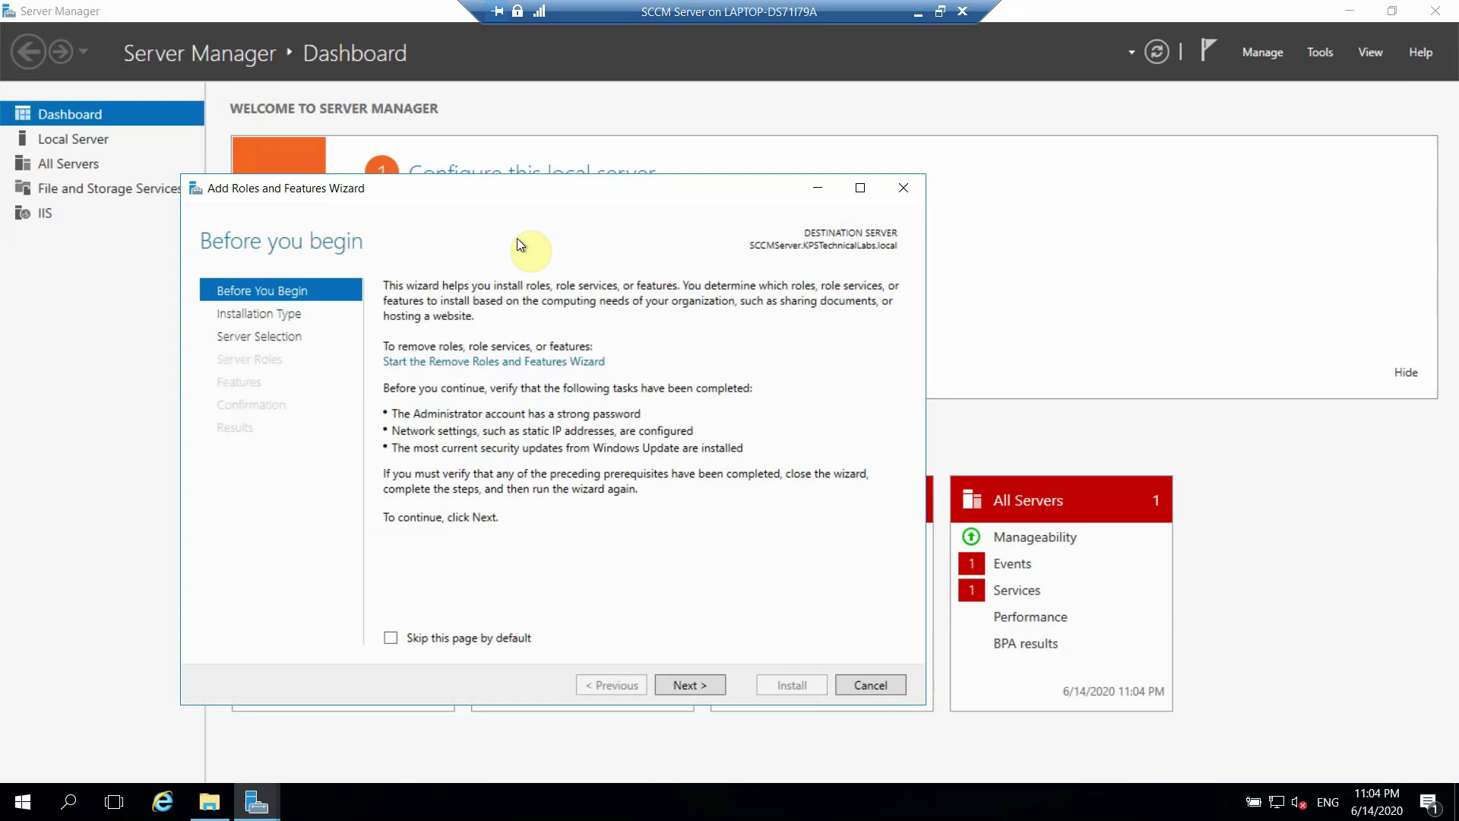
pyautogui.click(682, 687)
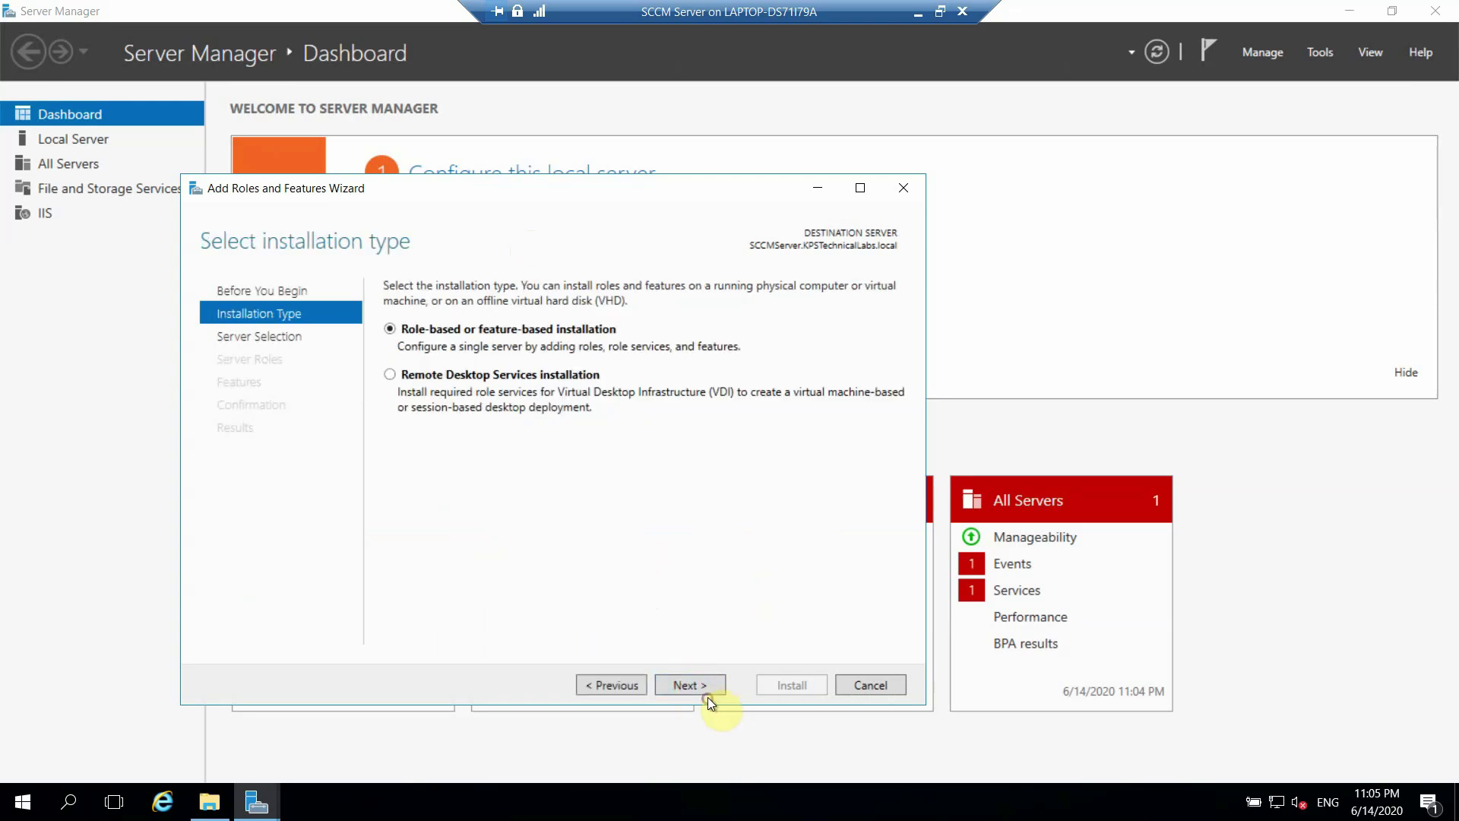
pyautogui.click(702, 687)
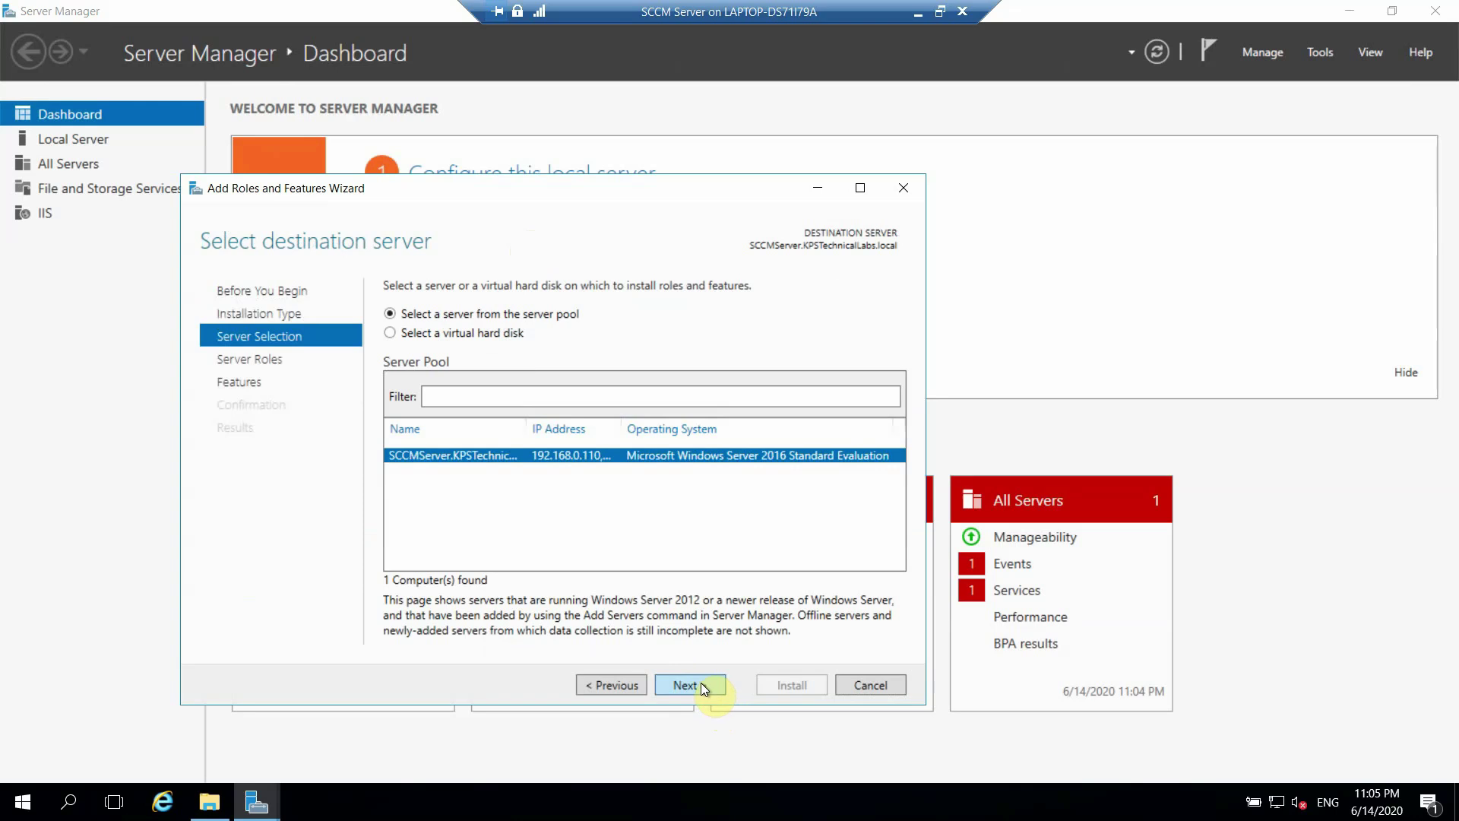
pyautogui.click(700, 685)
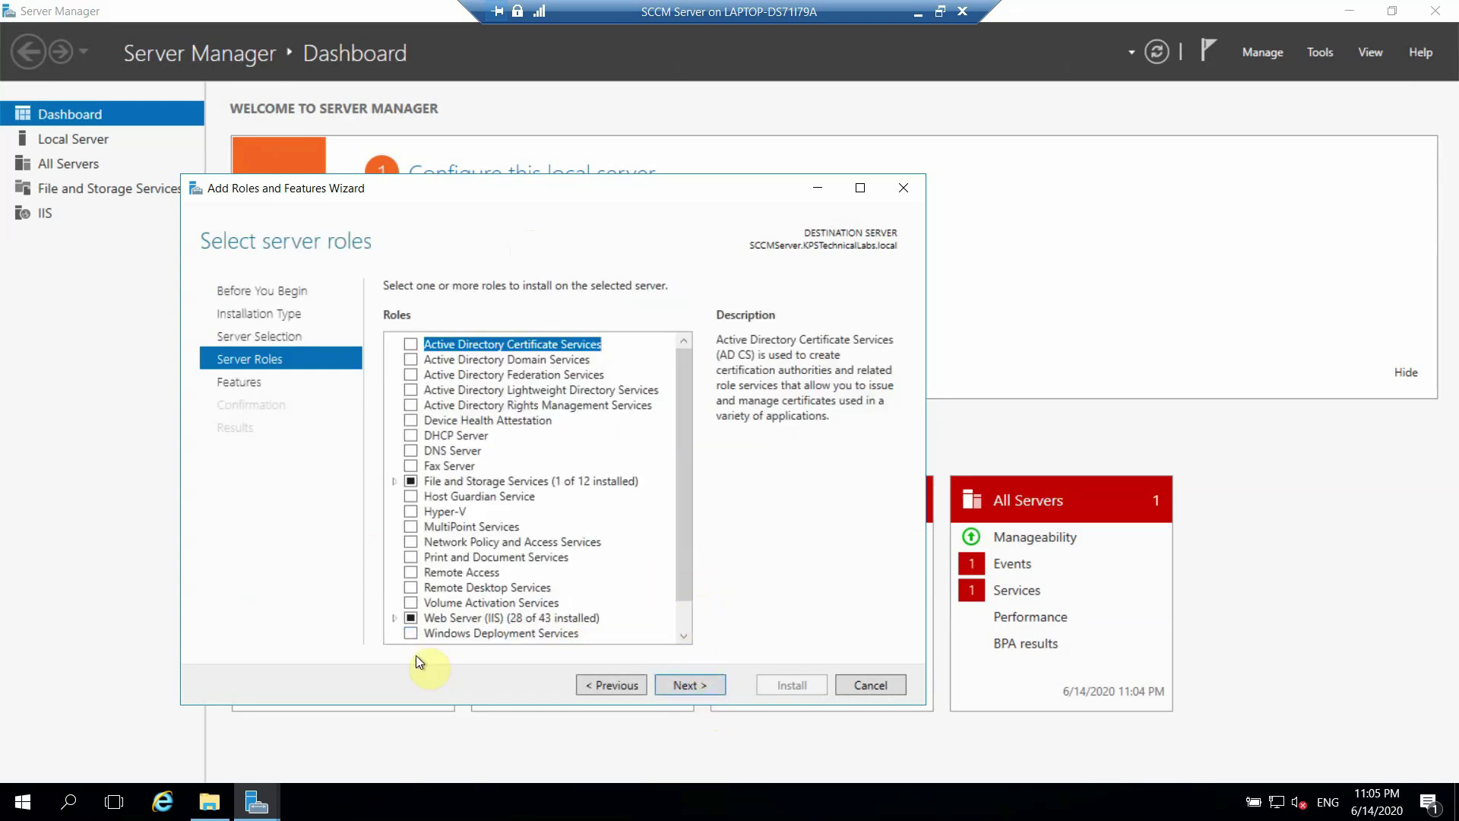
# Step: Select the Windows Deployment Services role, adding its required features with the management tools included
pyautogui.click(409, 632)
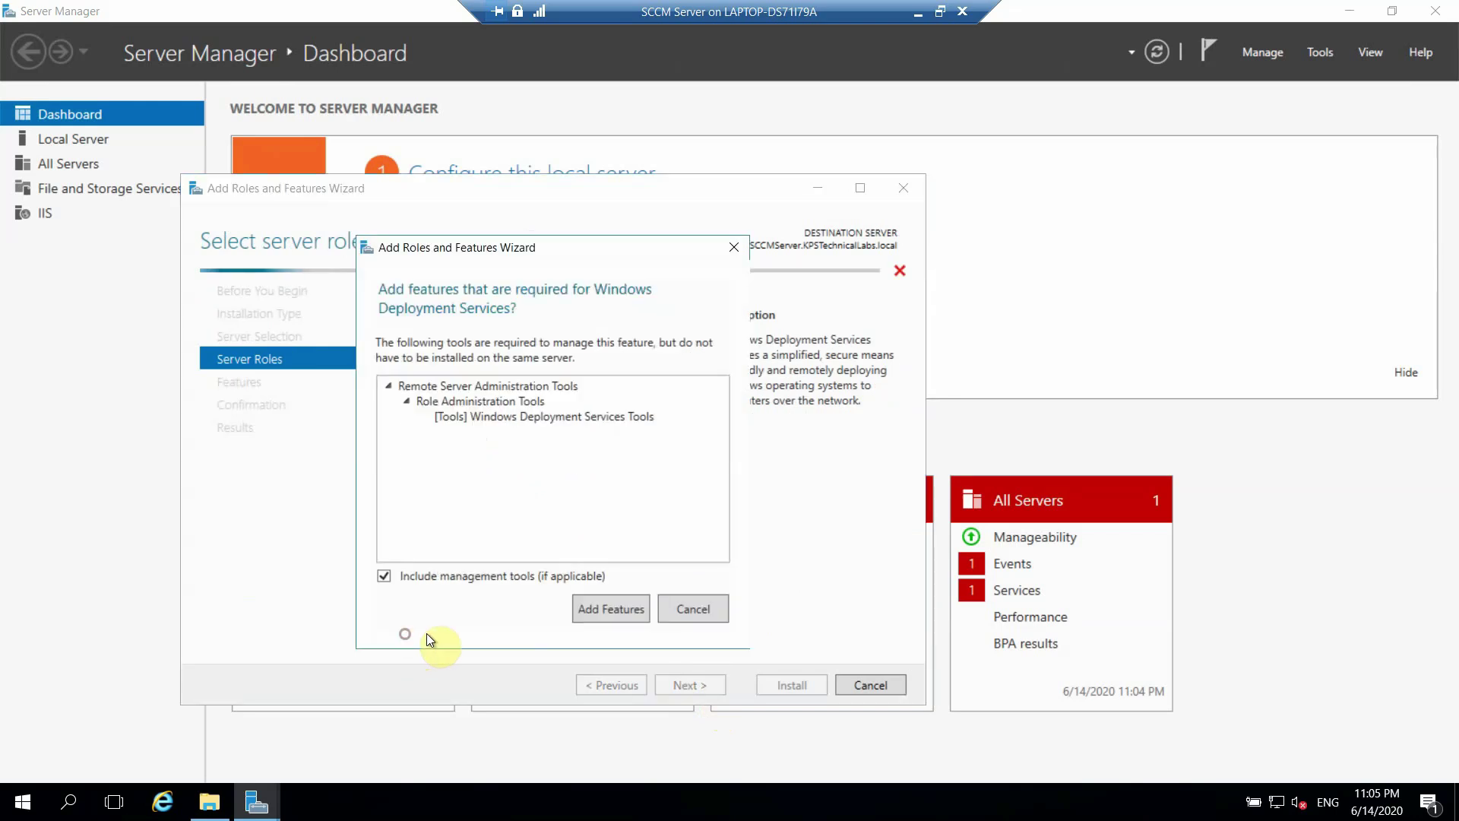
pyautogui.click(613, 618)
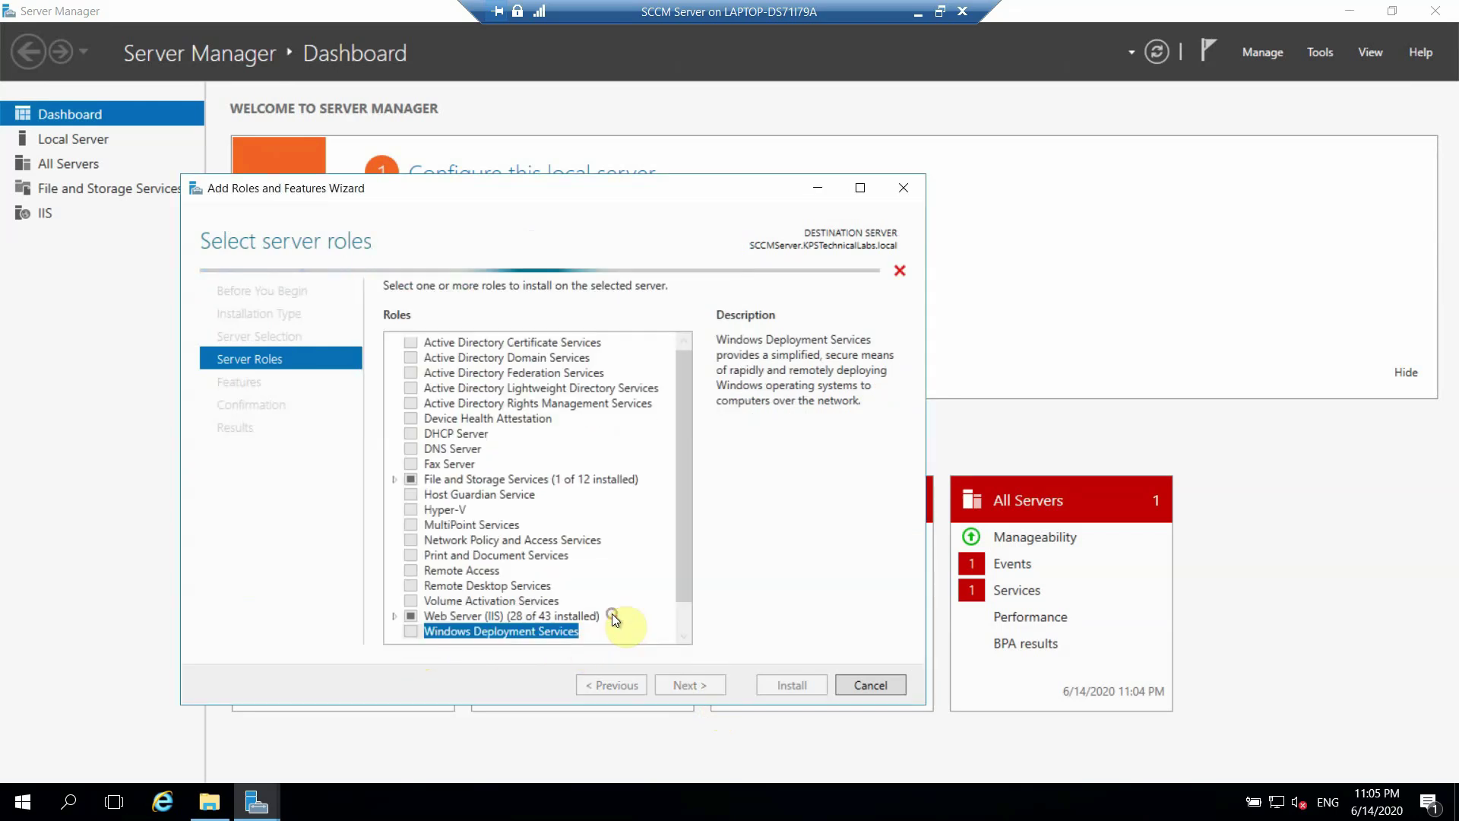
pyautogui.click(686, 686)
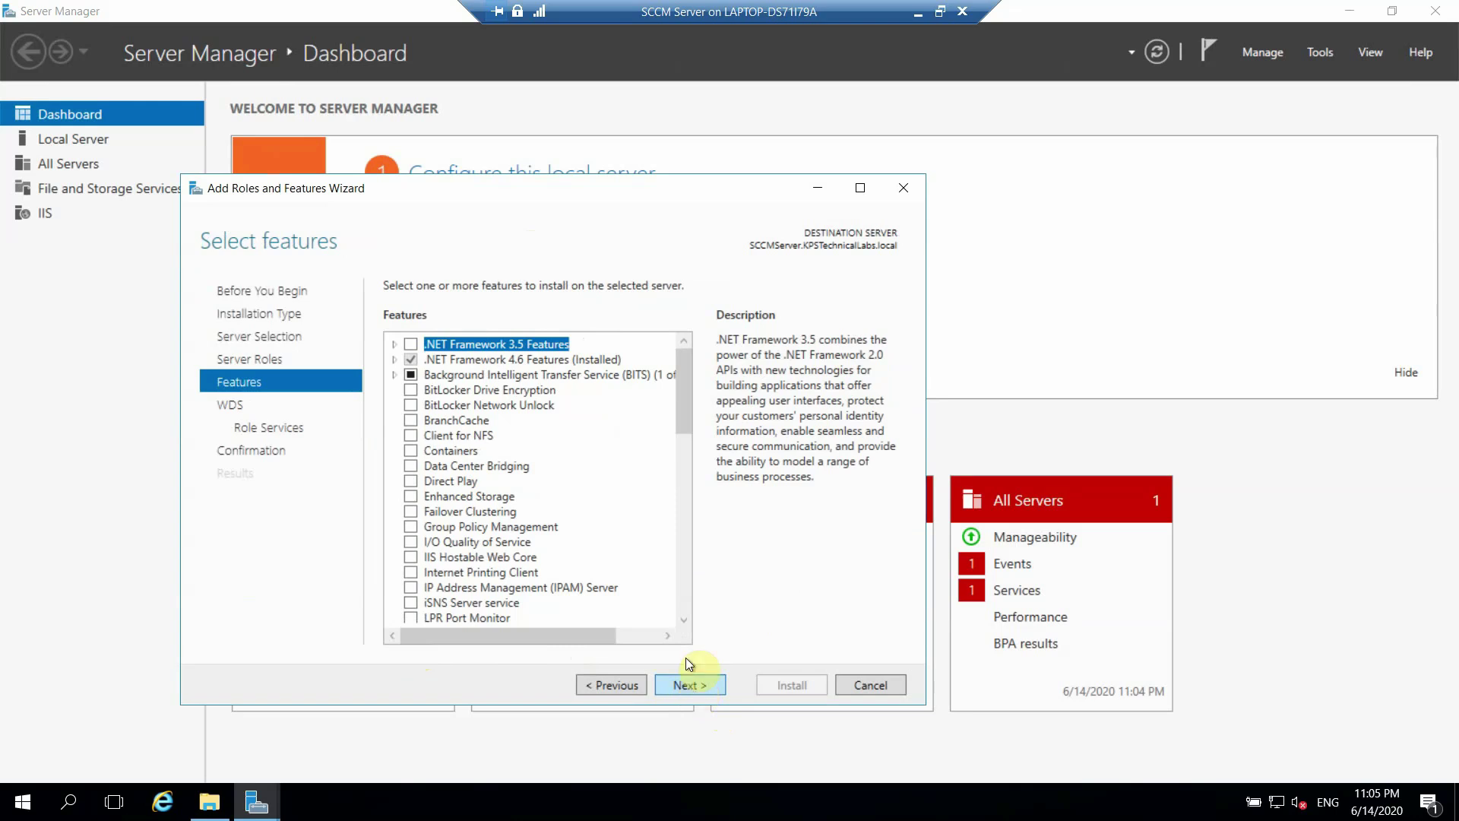
# Step: Keep the default features and the Deployment Server and Transport Server role services, and install Windows Deployment Services
pyautogui.moveTo(678, 413); pyautogui.dragTo(690, 615)
pyautogui.click(711, 688)
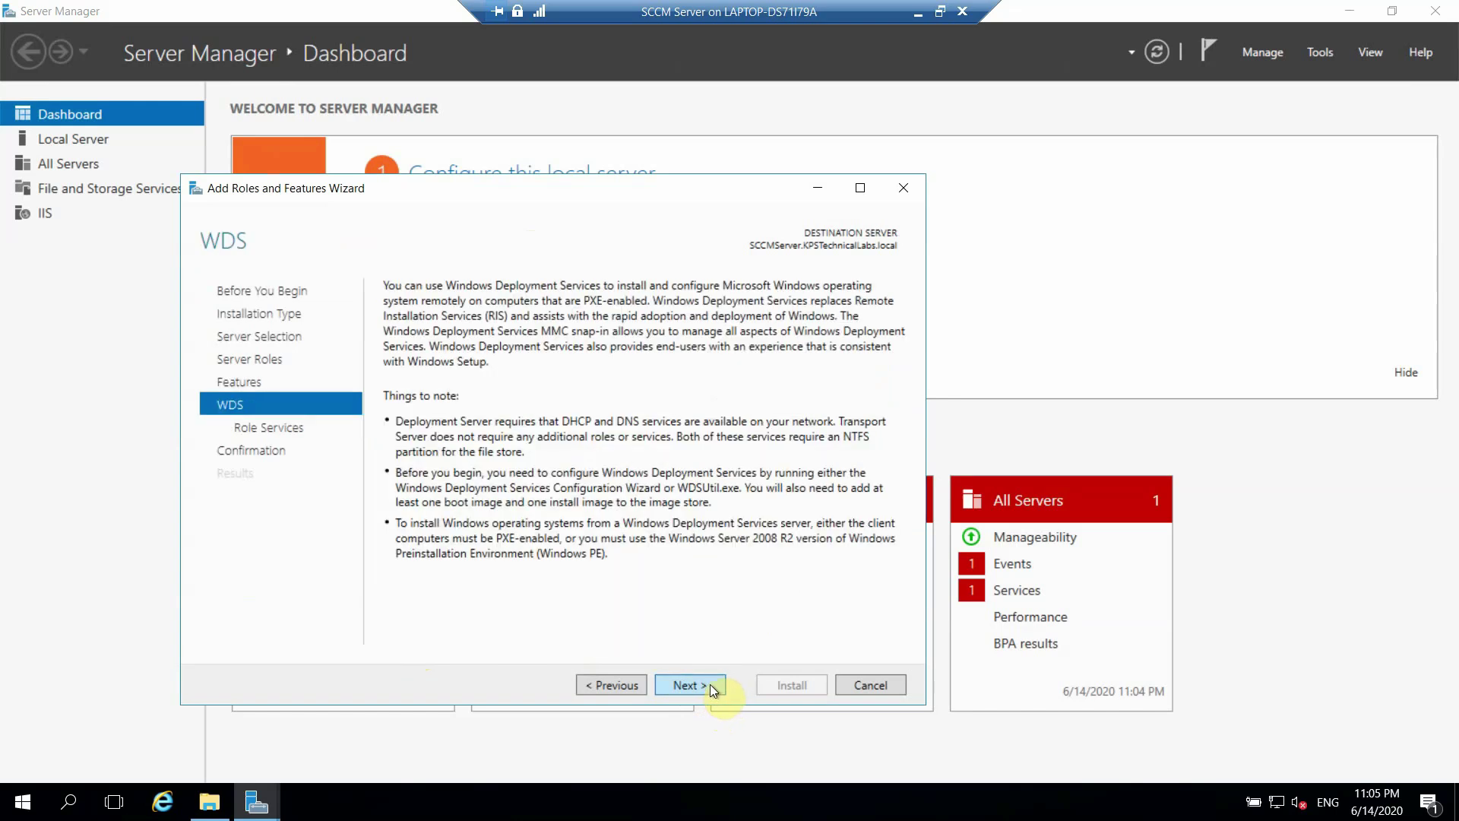
pyautogui.click(709, 683)
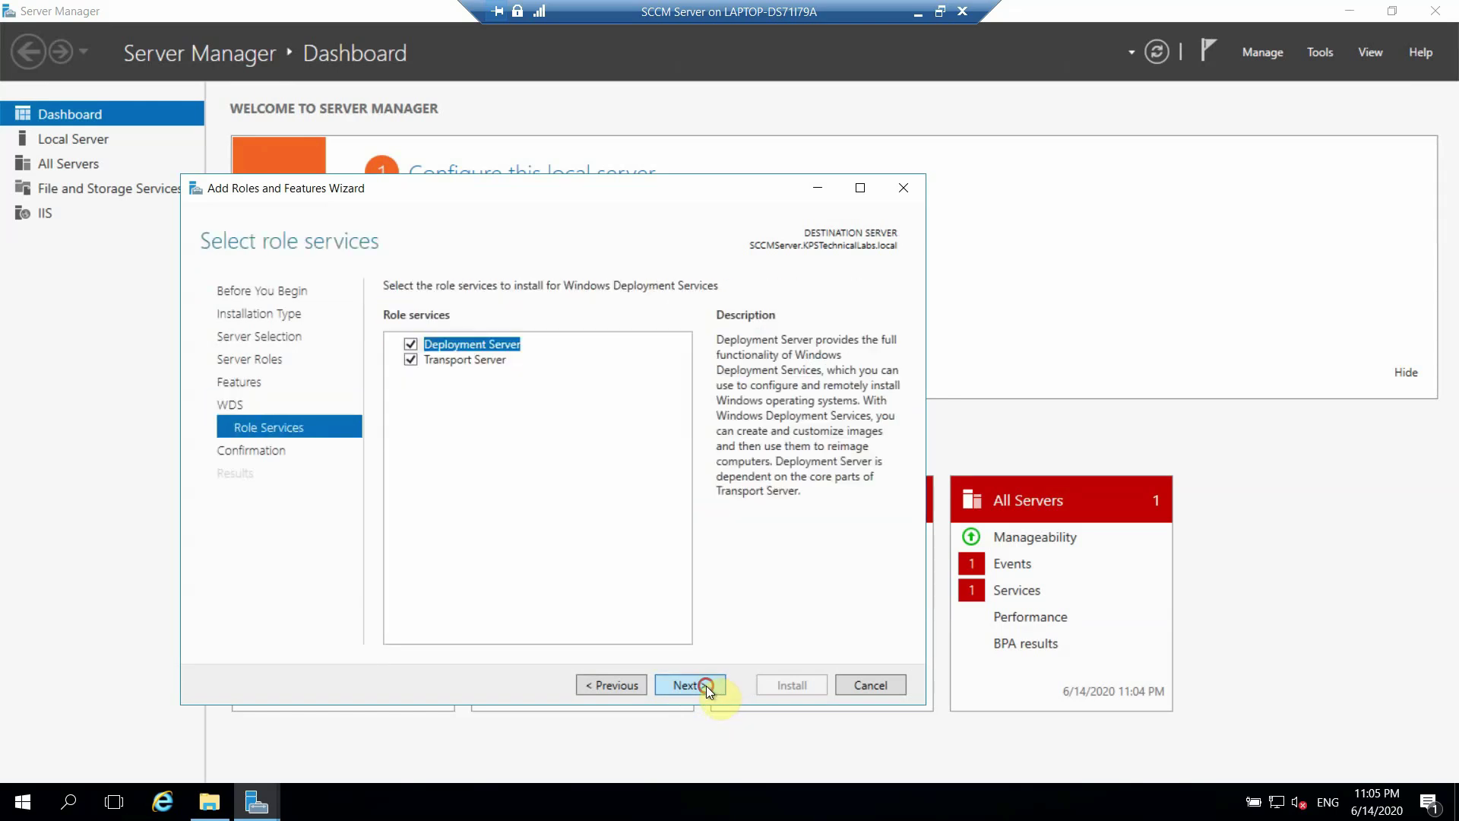
pyautogui.click(705, 686)
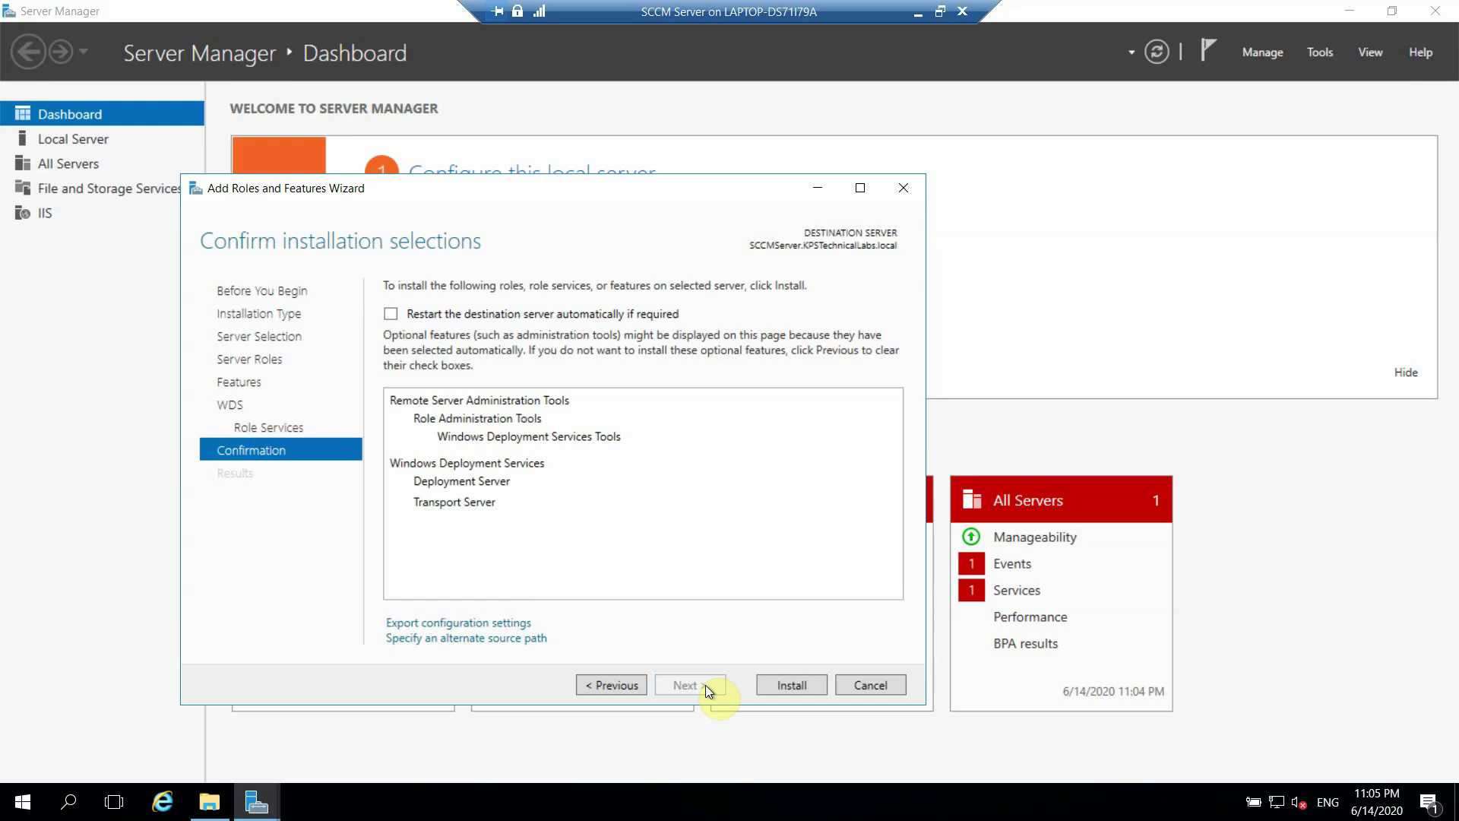
pyautogui.click(800, 683)
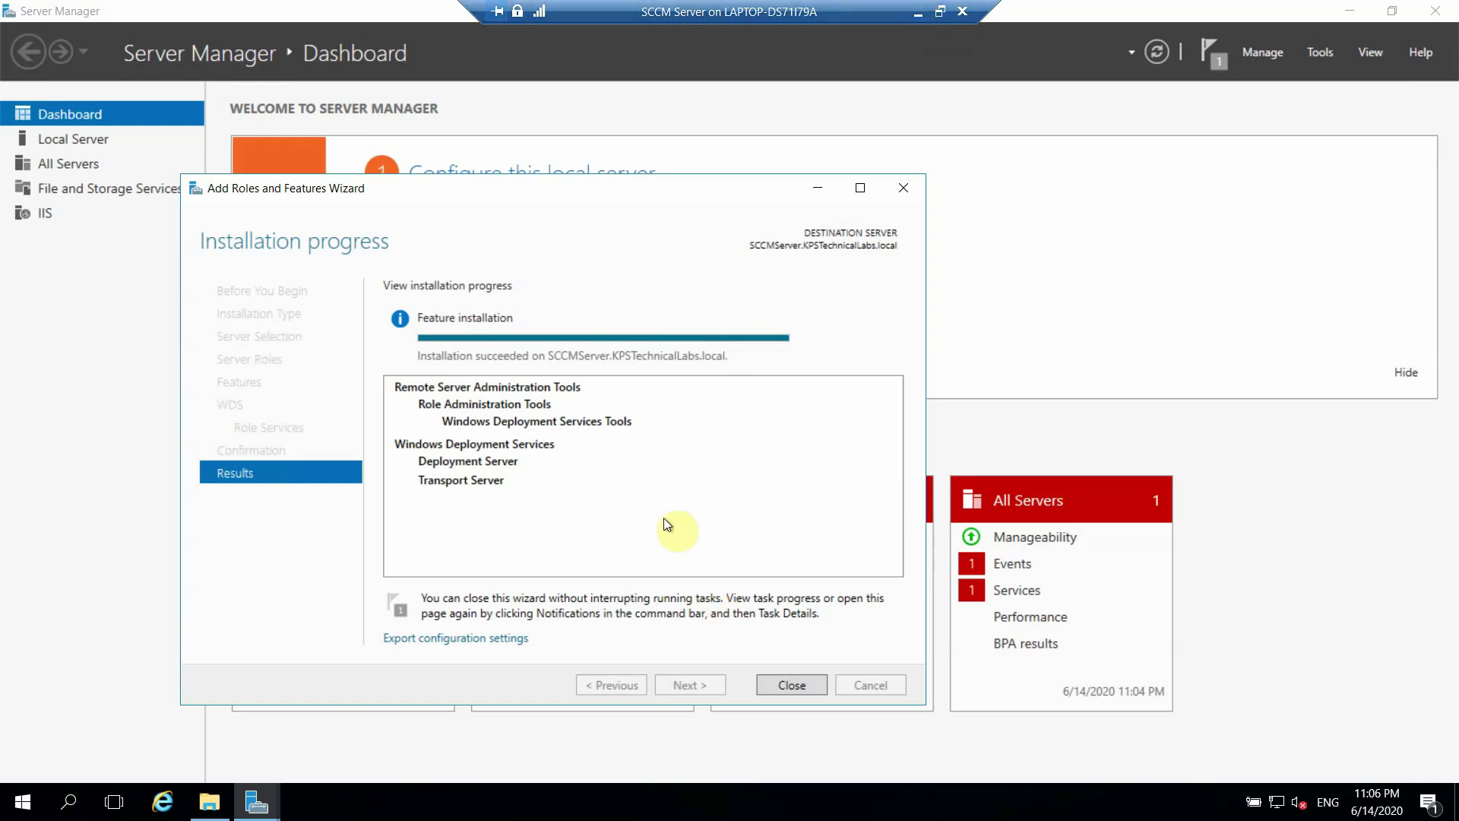
# Step: Close the finished Add Roles and Features Wizard, and minimize the Setups folder window and the SCCM Server virtual machine
pyautogui.click(781, 685)
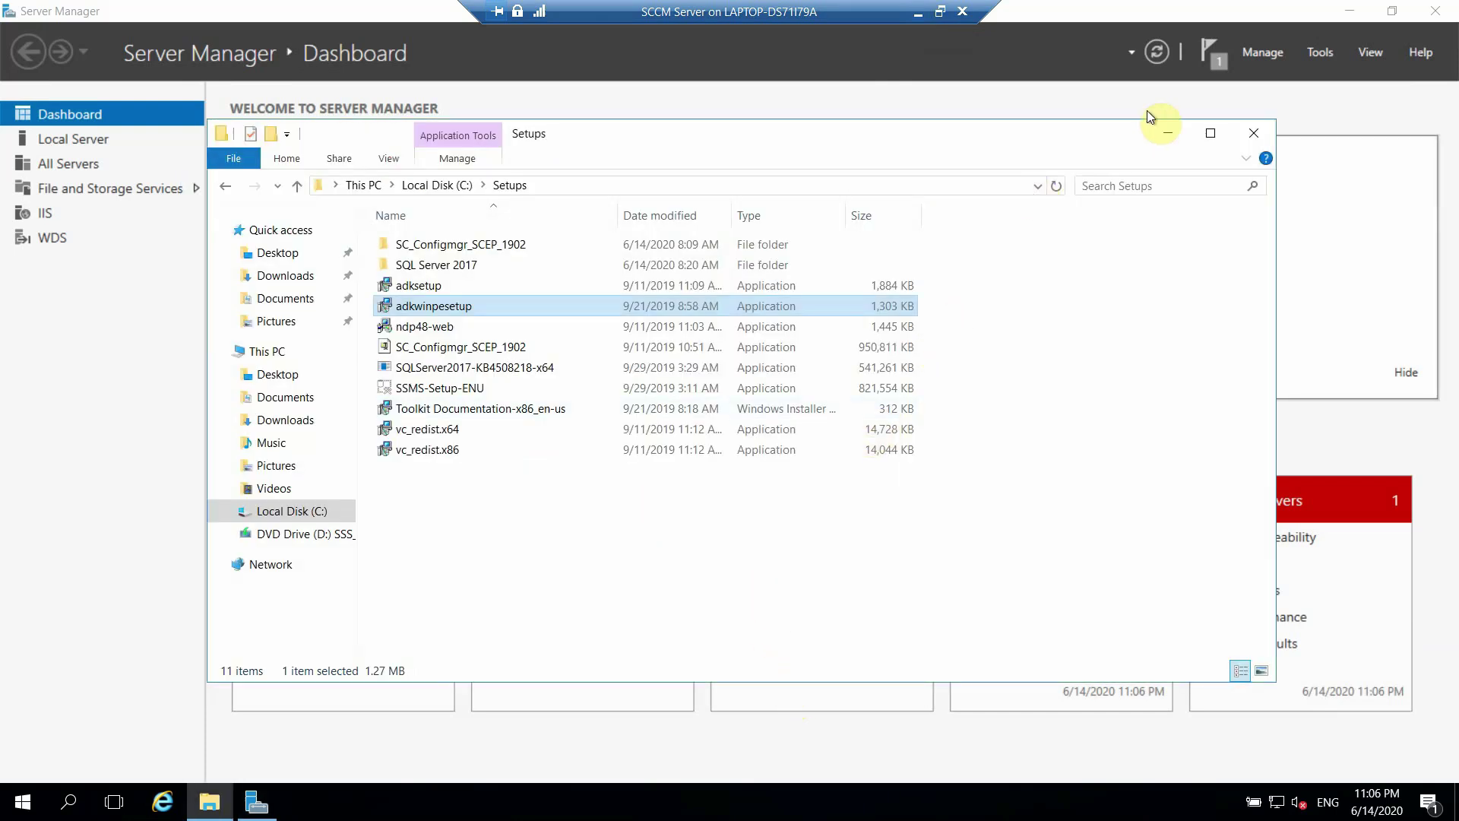
pyautogui.click(1167, 133)
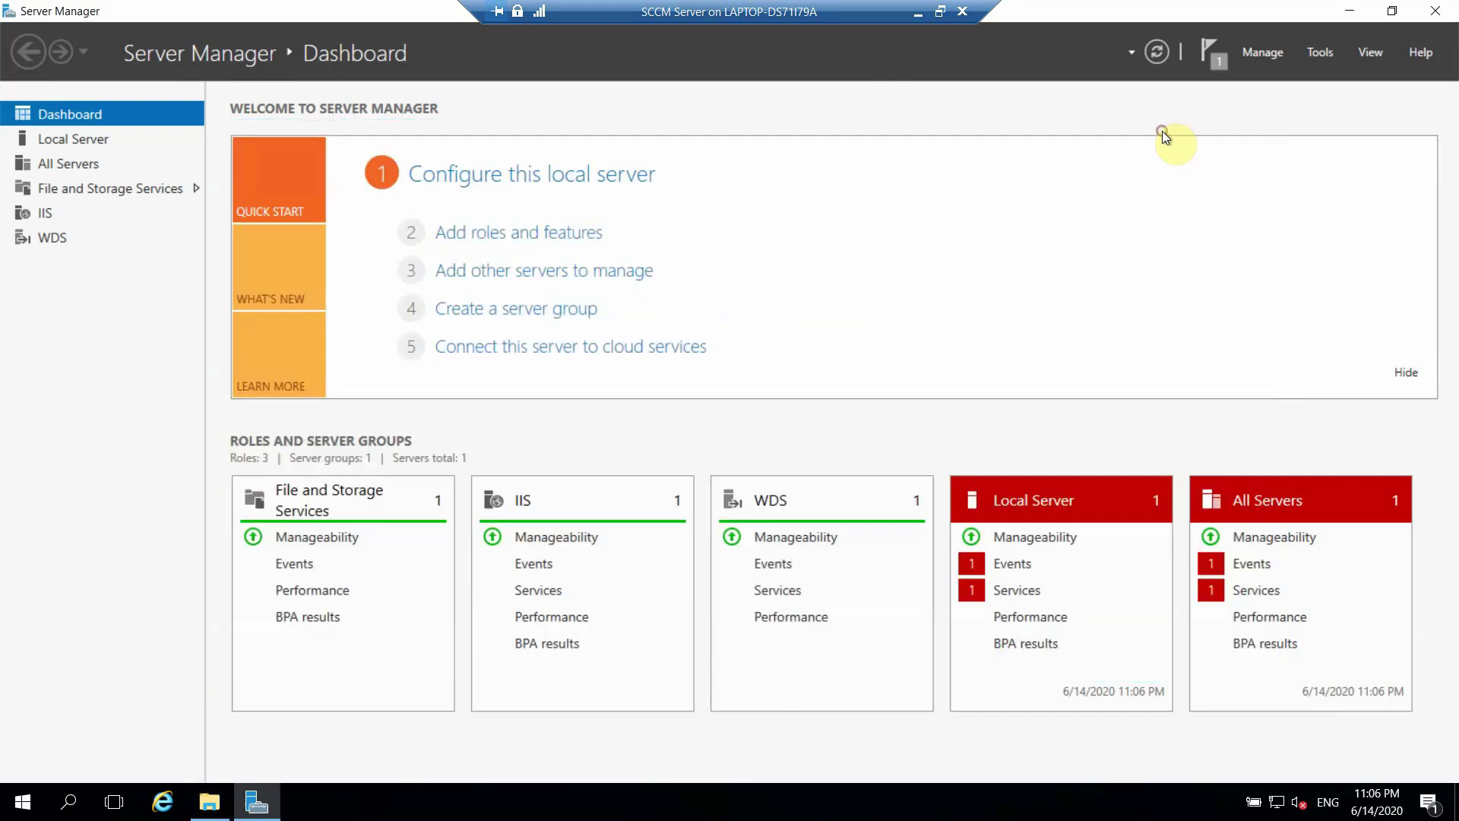
pyautogui.click(918, 13)
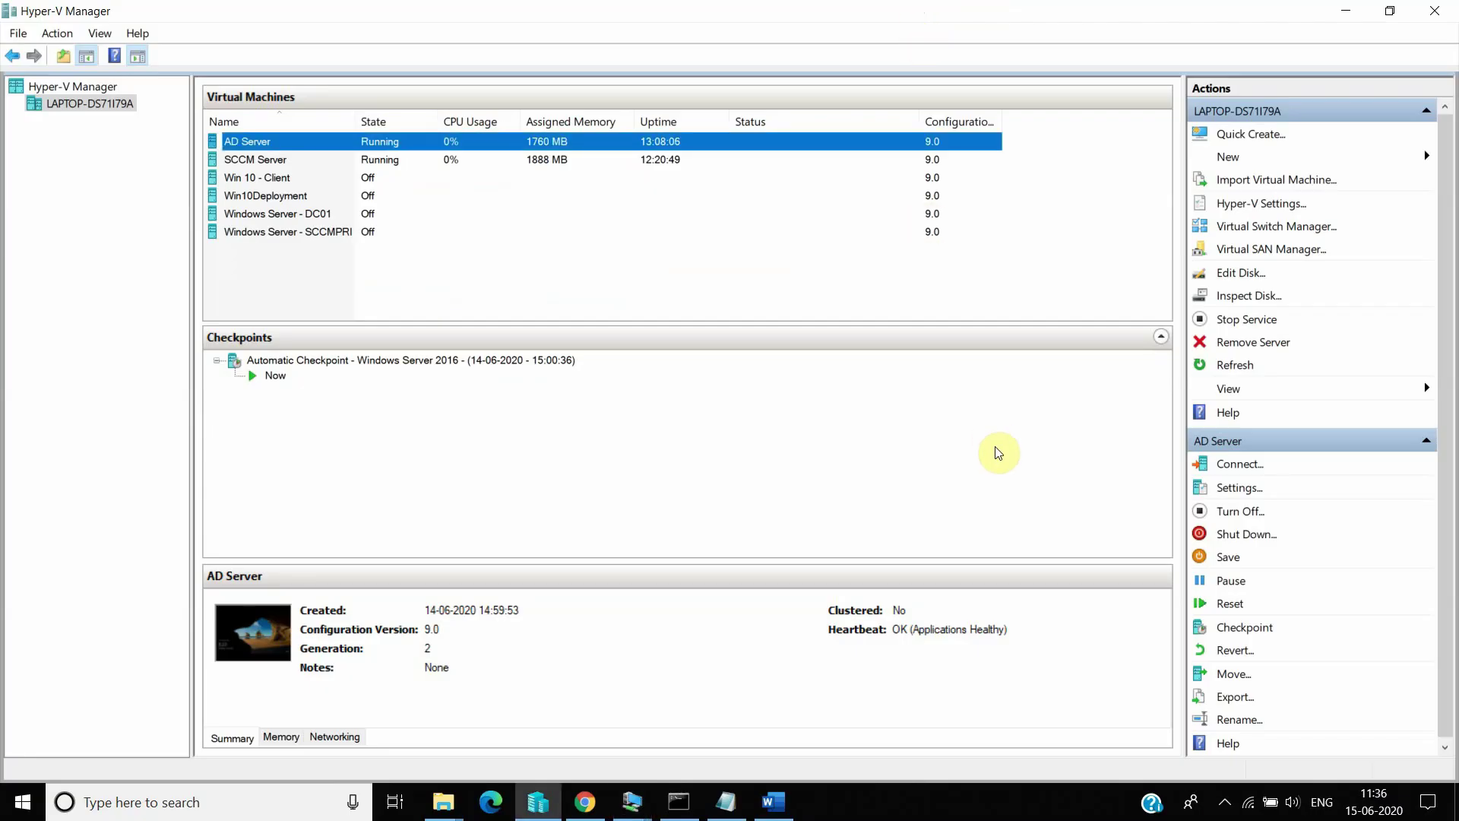
pyautogui.click(1224, 800)
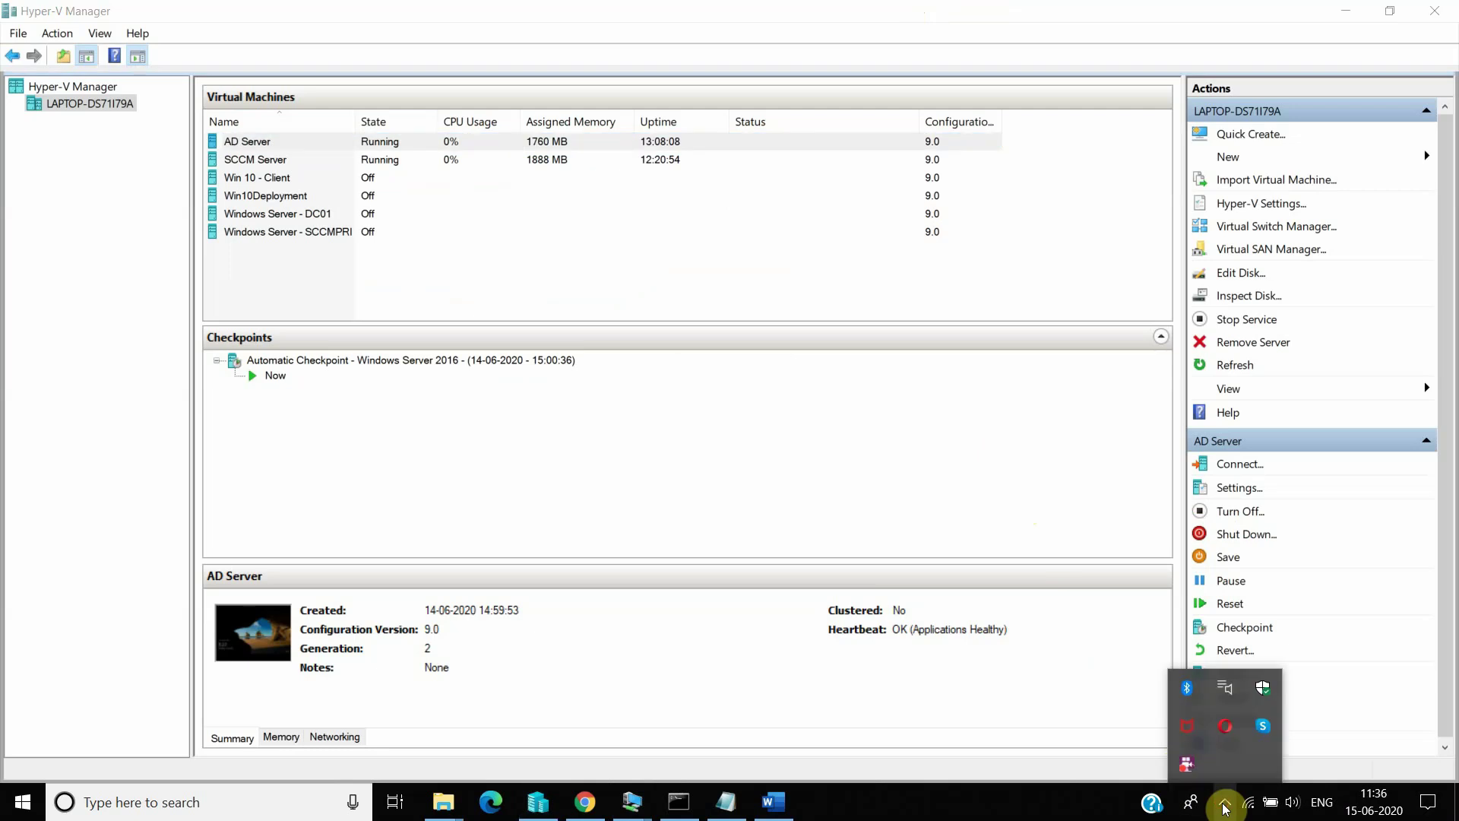
pyautogui.rightClick(1190, 772)
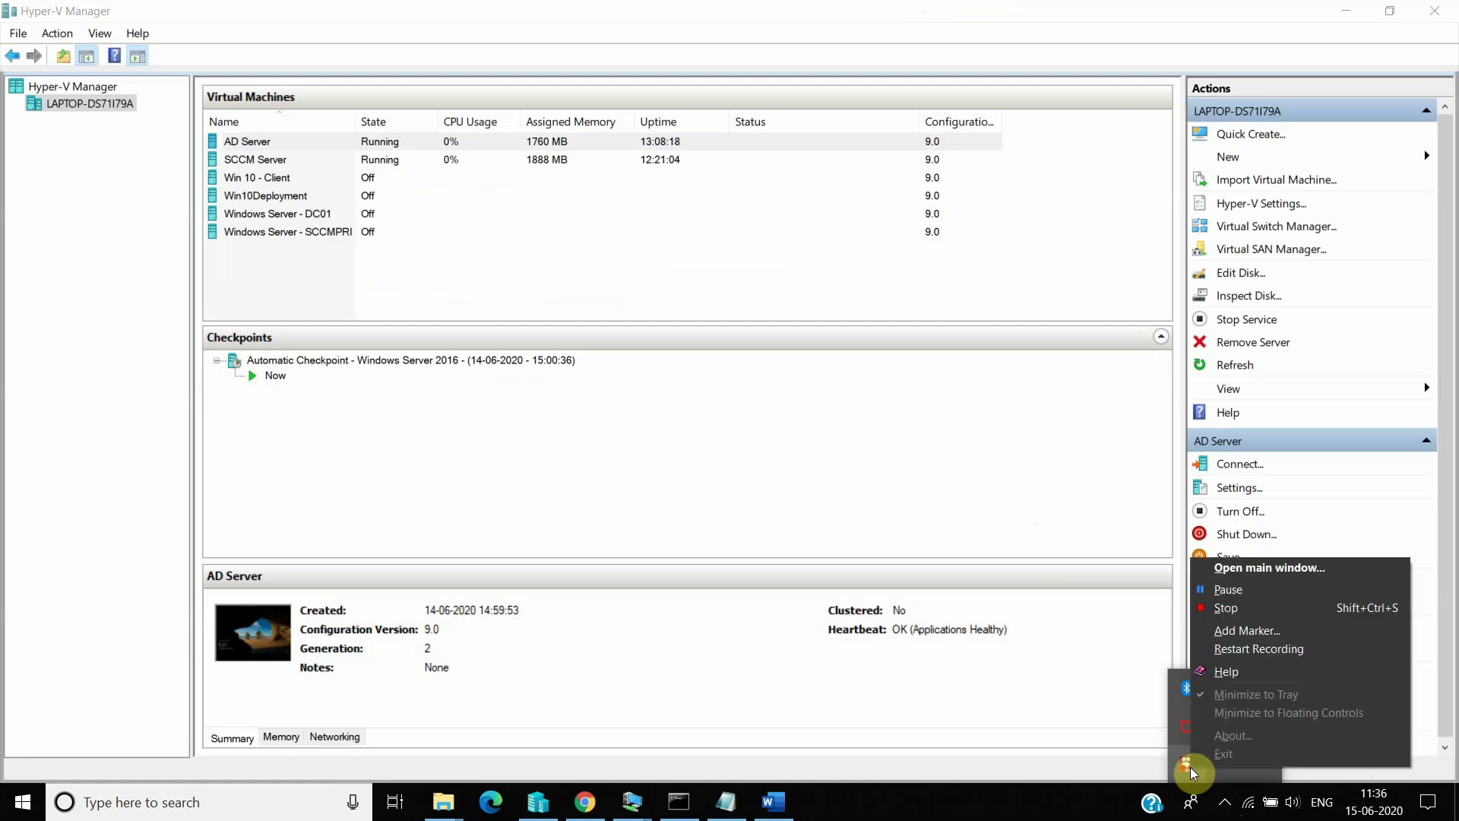